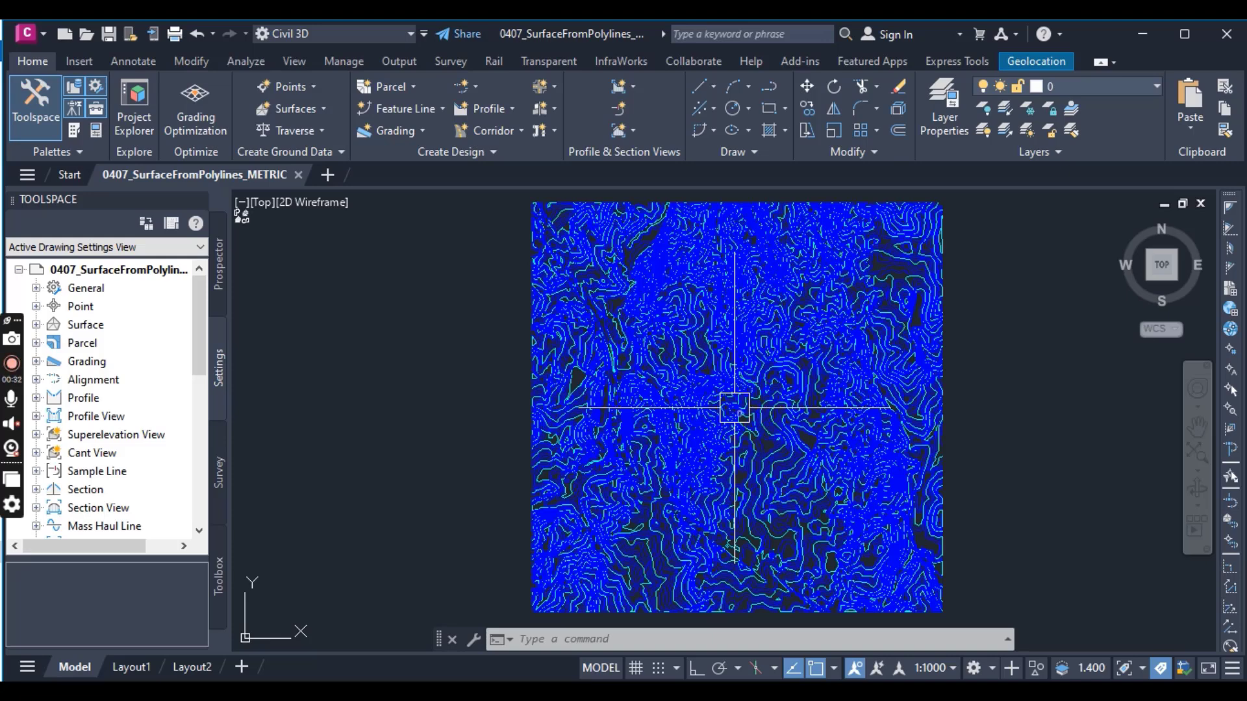
- Check a major contour polyline's elevation in its Properties, then deselect it
{"action": "mouse_move", "coordinate": [735, 401]}
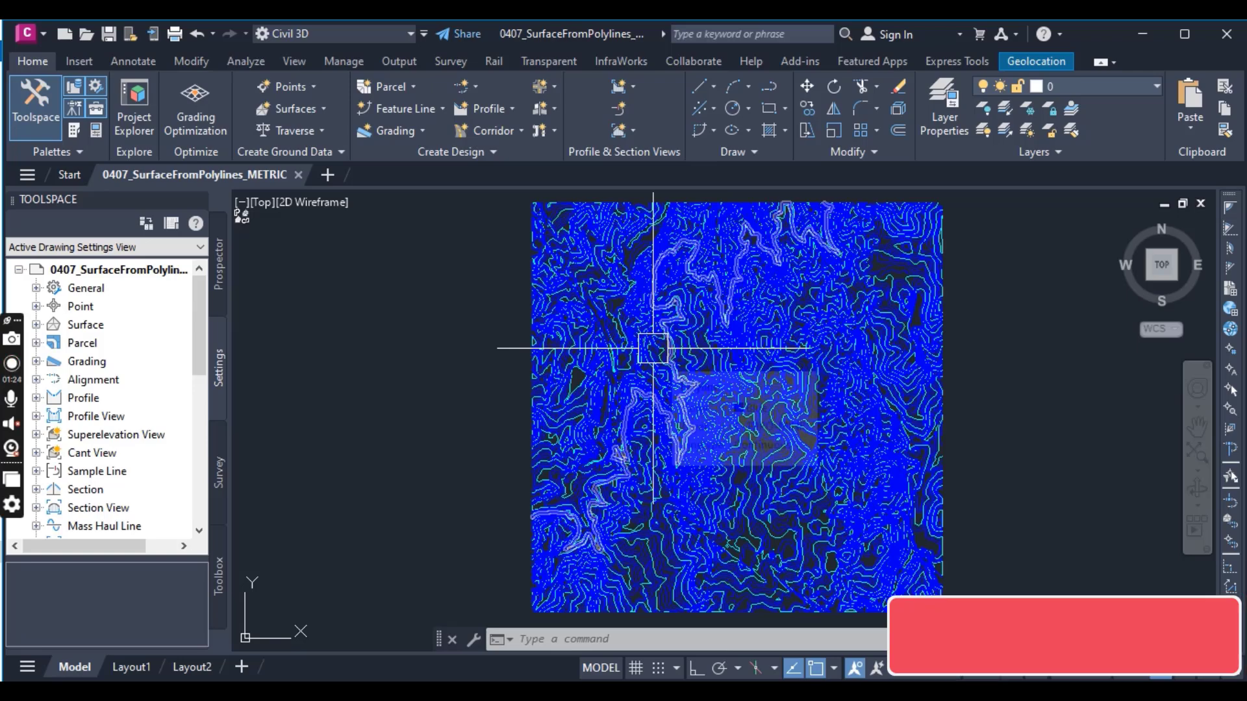
{"action": "scroll", "coordinate": [652, 348], "scroll_direction": "up", "scroll_amount": 5}
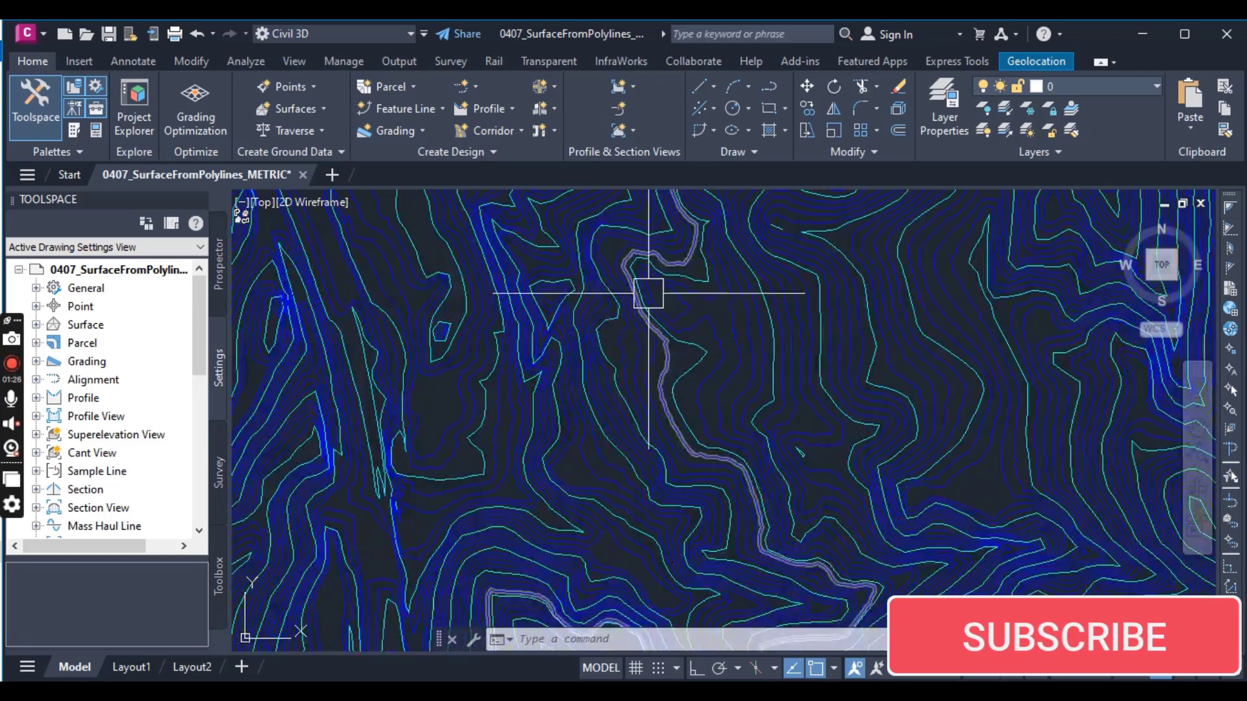
{"action": "scroll", "coordinate": [614, 305], "scroll_direction": "up", "scroll_amount": 4}
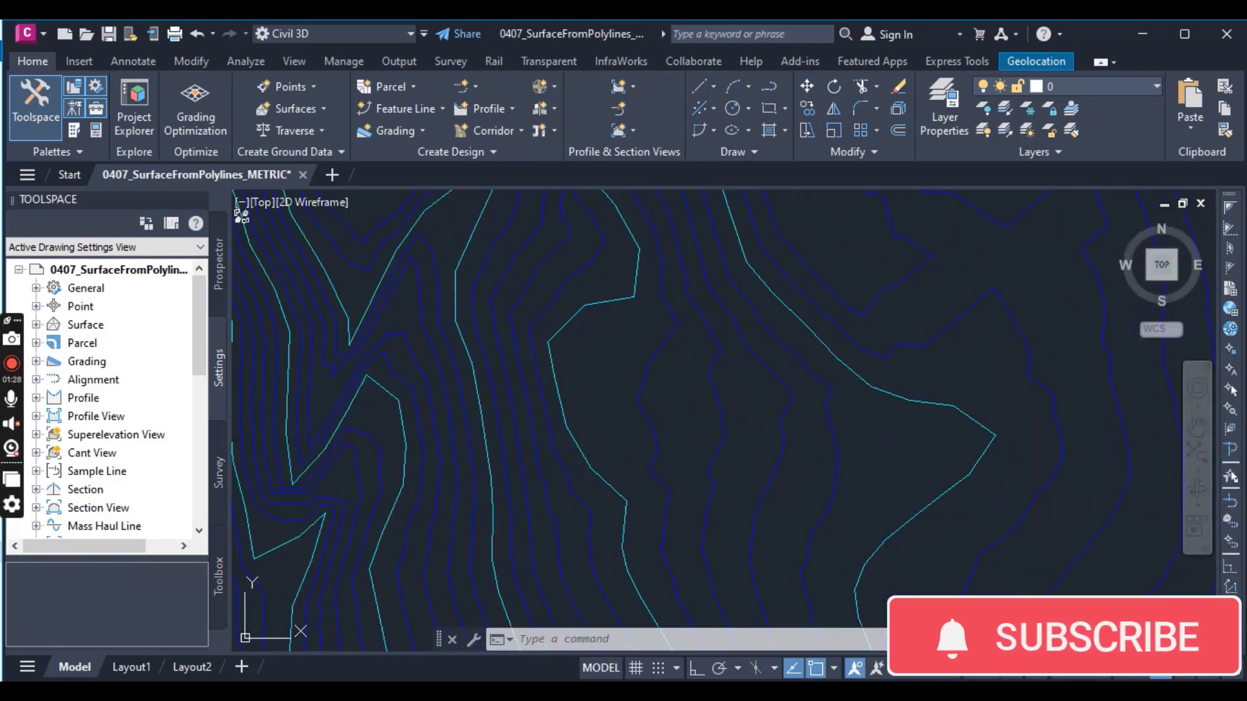
{"action": "left_click", "coordinate": [593, 329]}
{"action": "right_click", "coordinate": [605, 347]}
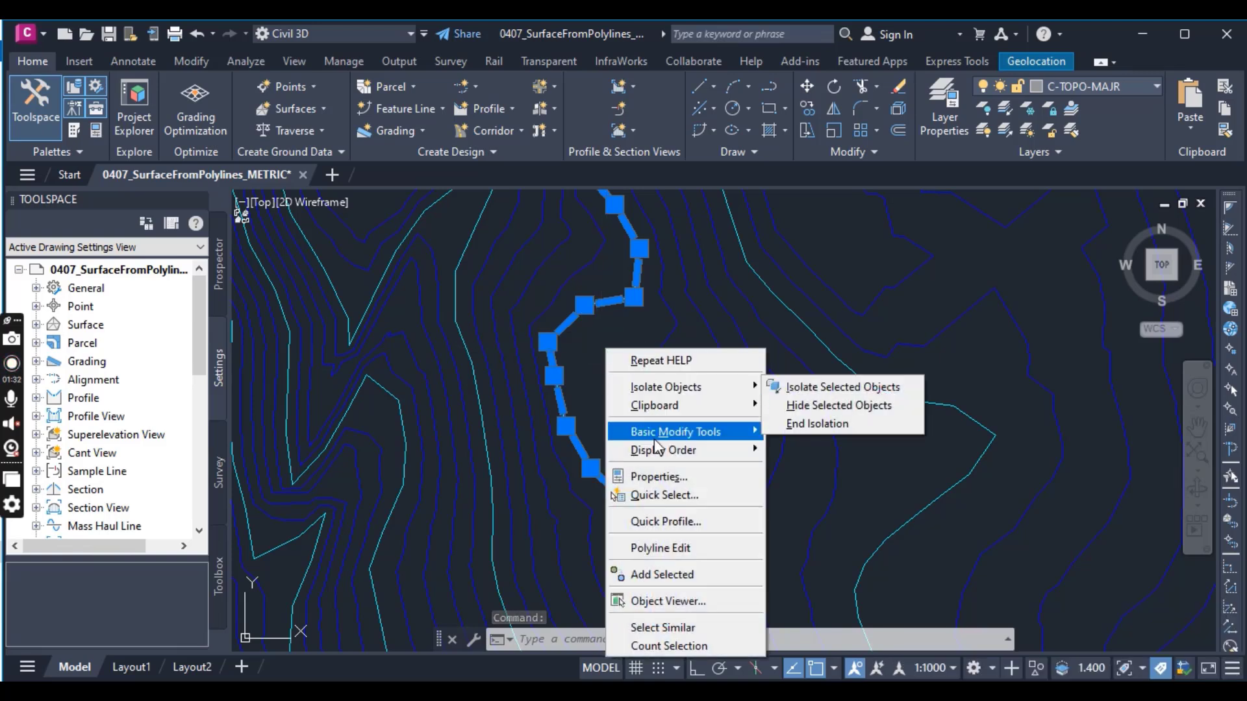
{"action": "left_click", "coordinate": [659, 477]}
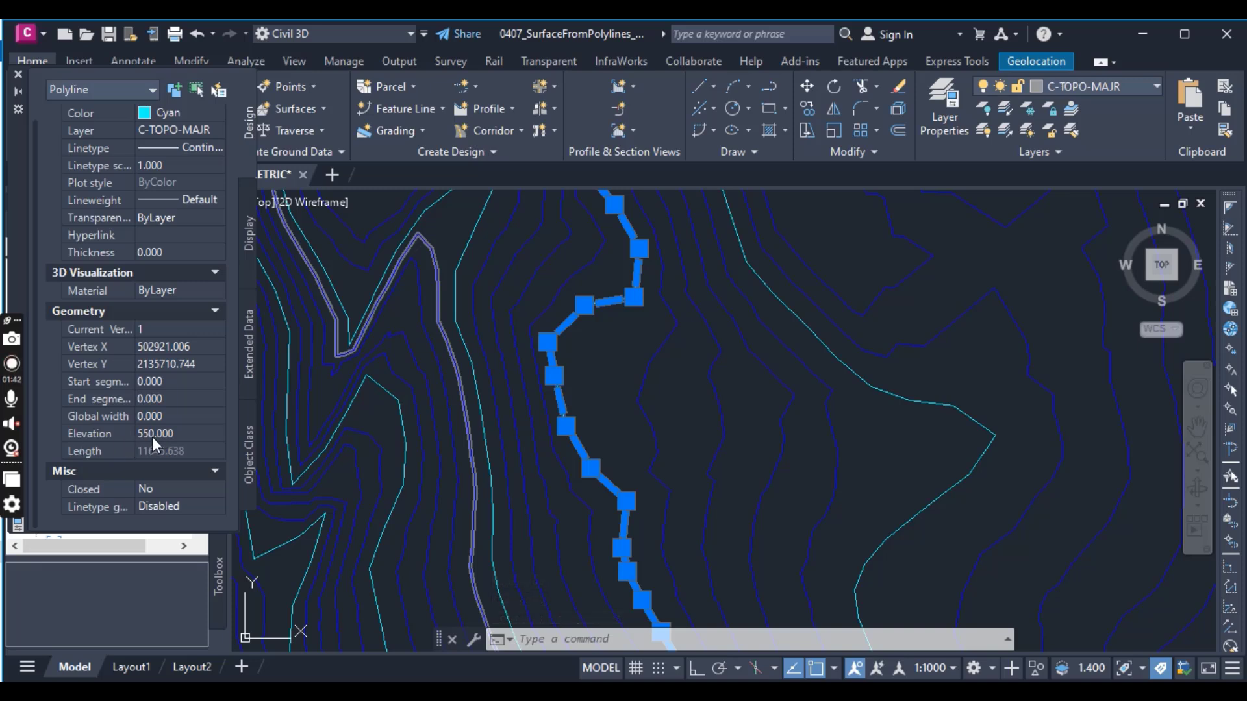
{"action": "left_click", "coordinate": [18, 73]}
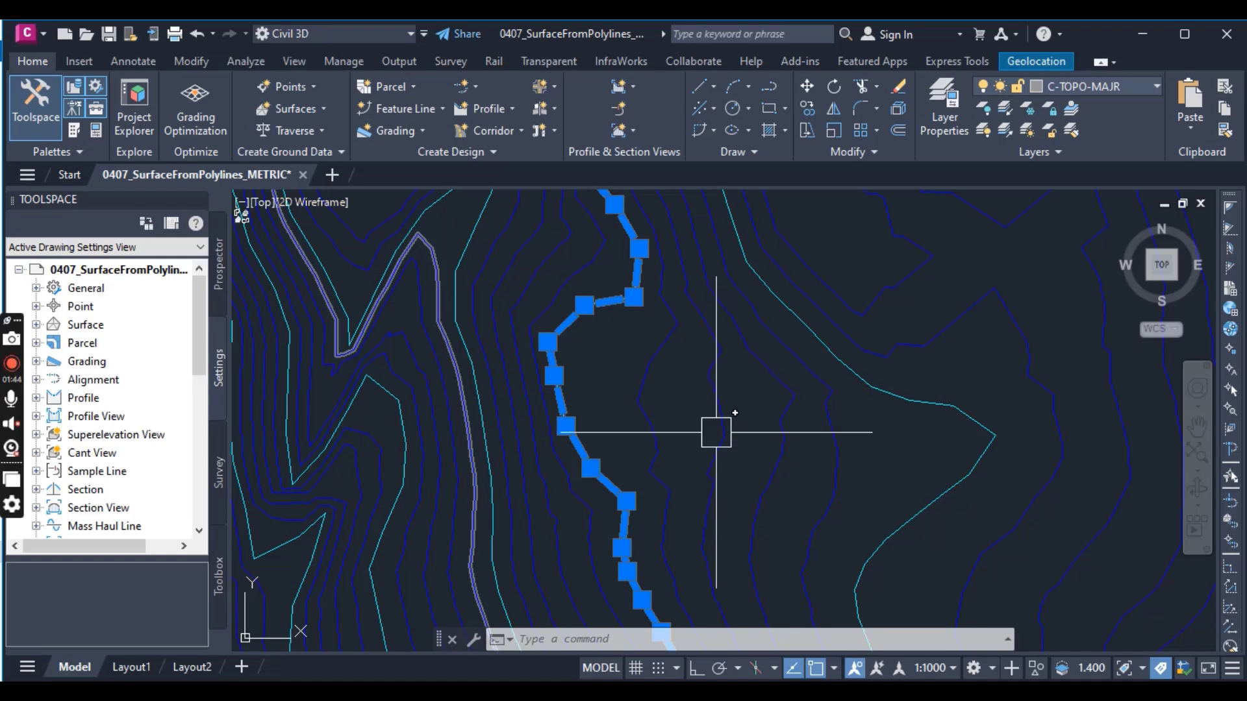
{"action": "key", "text": "Escape"}
- Show the Prospector tree and bring up the Surfaces collection's options
{"action": "scroll", "coordinate": [679, 409], "scroll_direction": "down", "scroll_amount": 5}
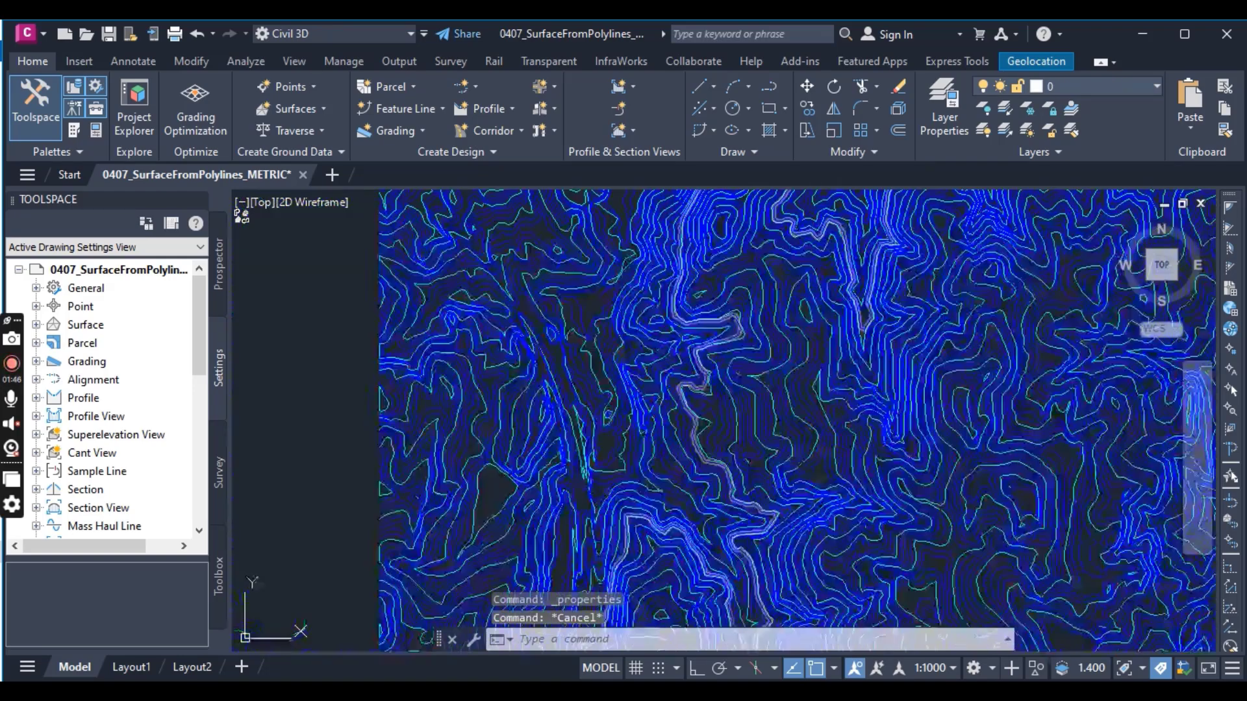
{"action": "scroll", "coordinate": [676, 398], "scroll_direction": "down", "scroll_amount": 3}
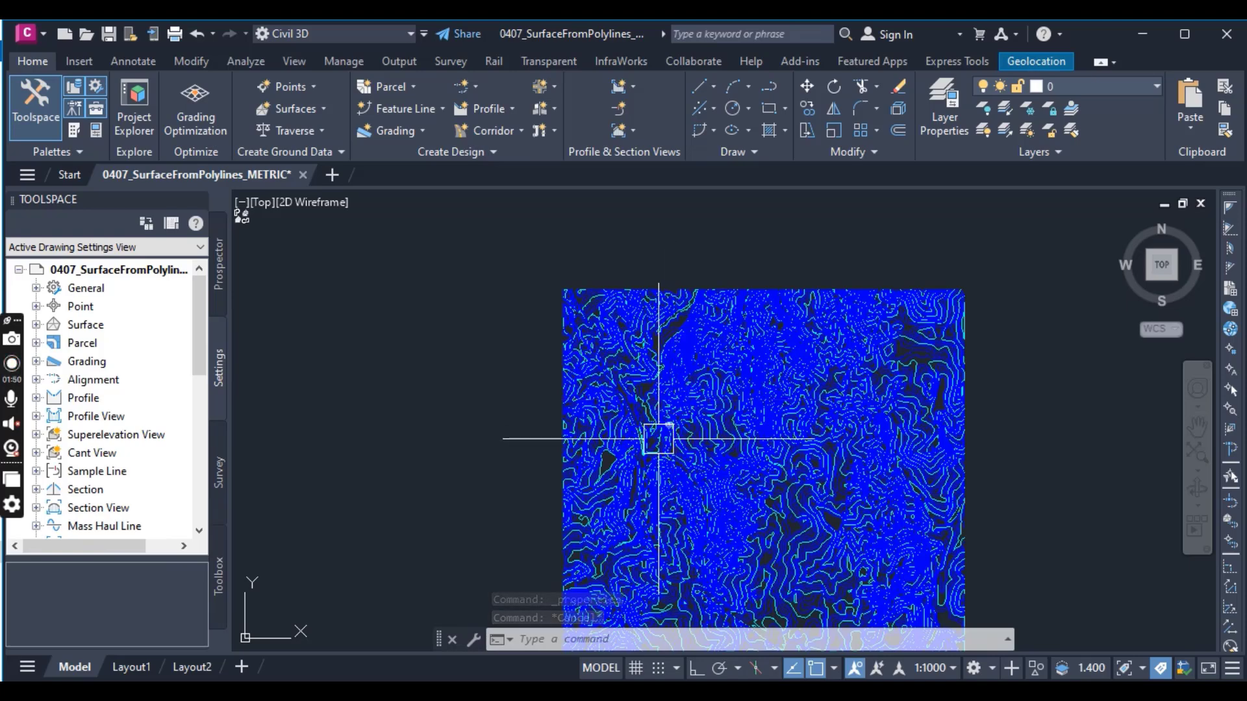
{"action": "middle_click_drag", "start_coordinate": [658, 439], "coordinate": [638, 417]}
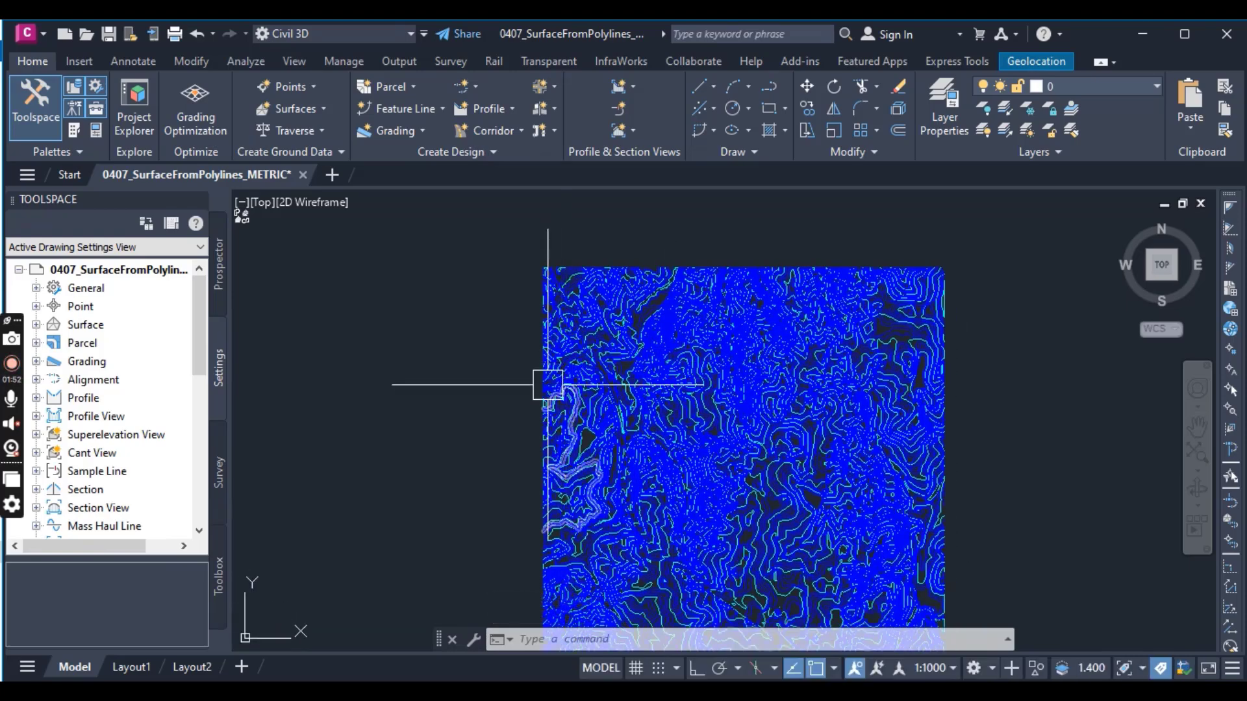
{"action": "left_click", "coordinate": [219, 276]}
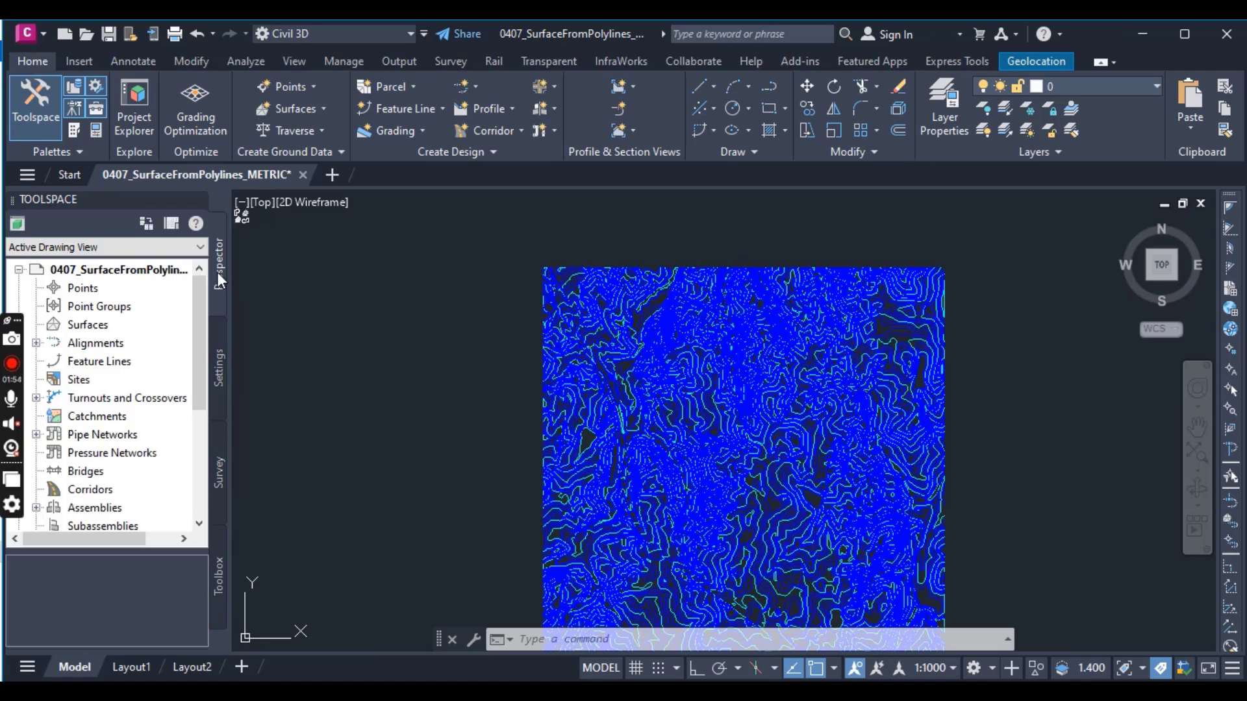
{"action": "left_click", "coordinate": [90, 326]}
{"action": "right_click", "coordinate": [87, 327]}
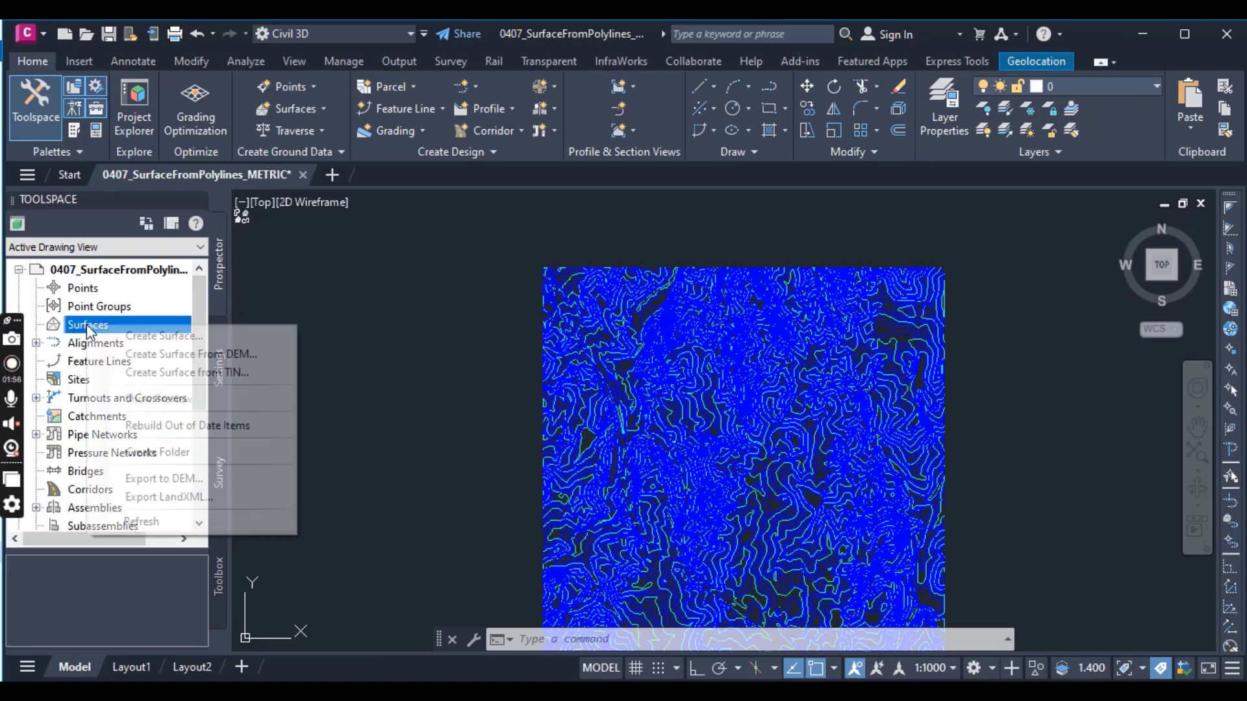
- Start a new TIN surface and name it 'EG polylines'
{"action": "left_click", "coordinate": [149, 336]}
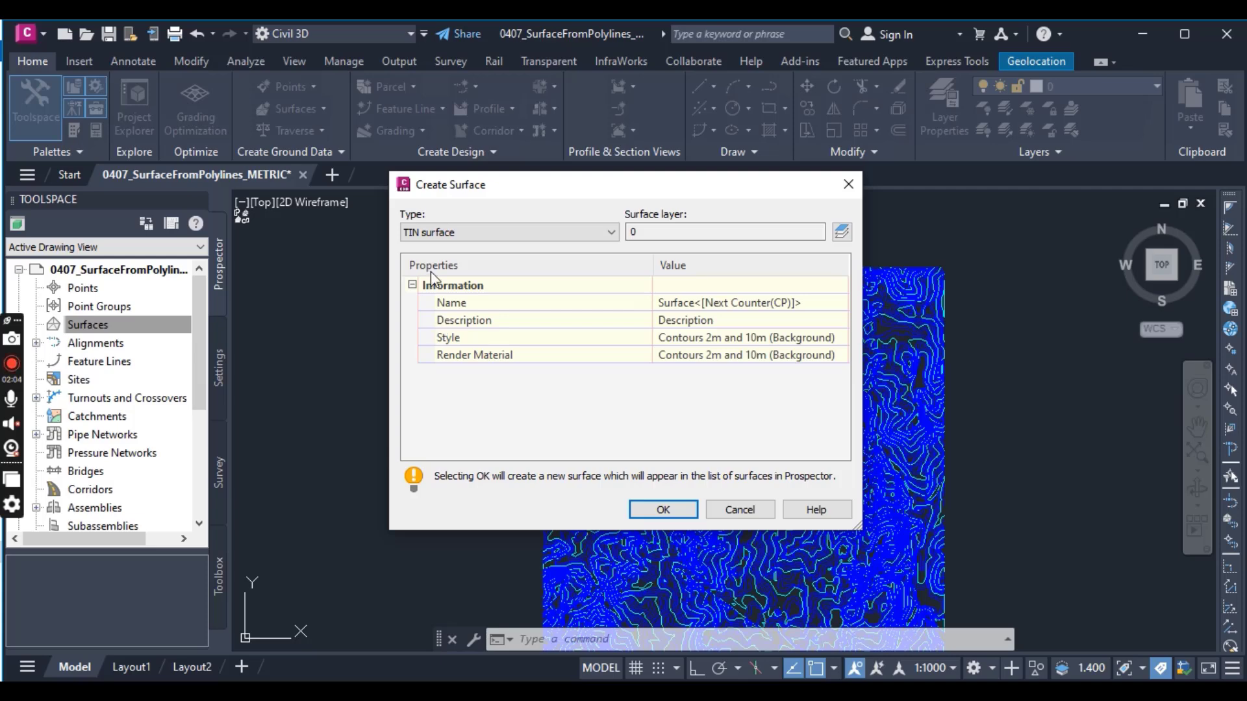
{"action": "left_click", "coordinate": [760, 304]}
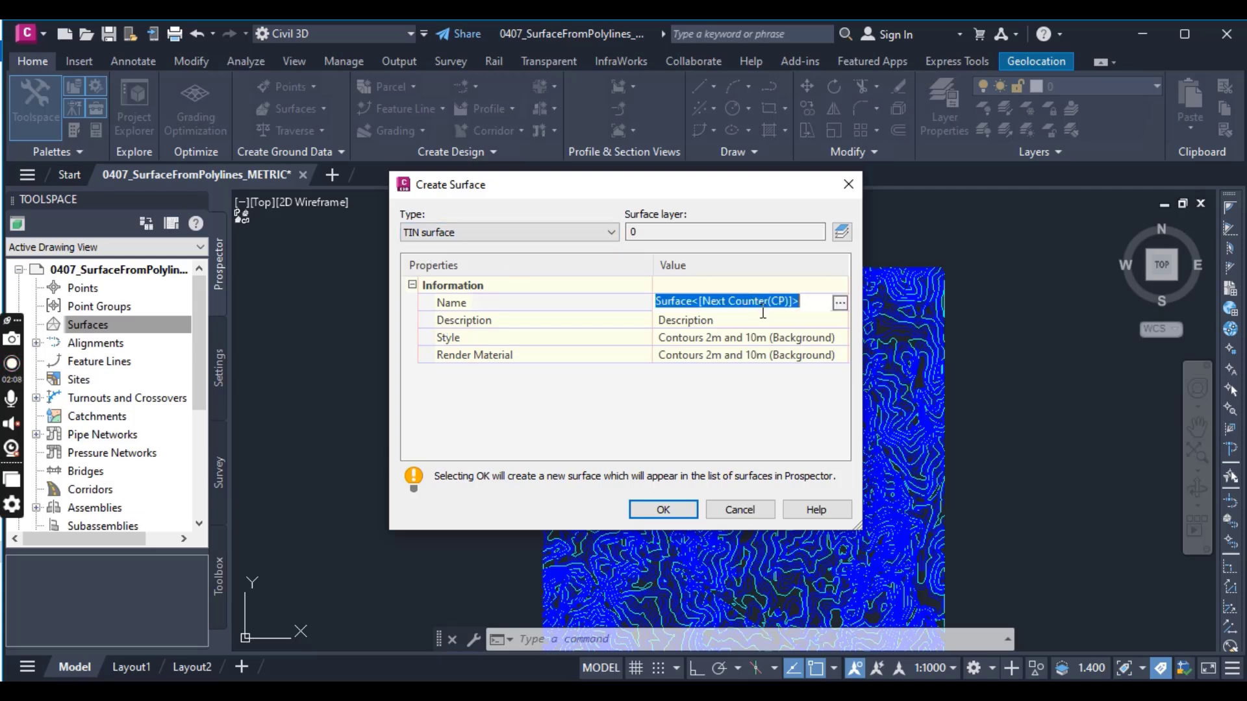
{"action": "type", "text": "EG poluline"}
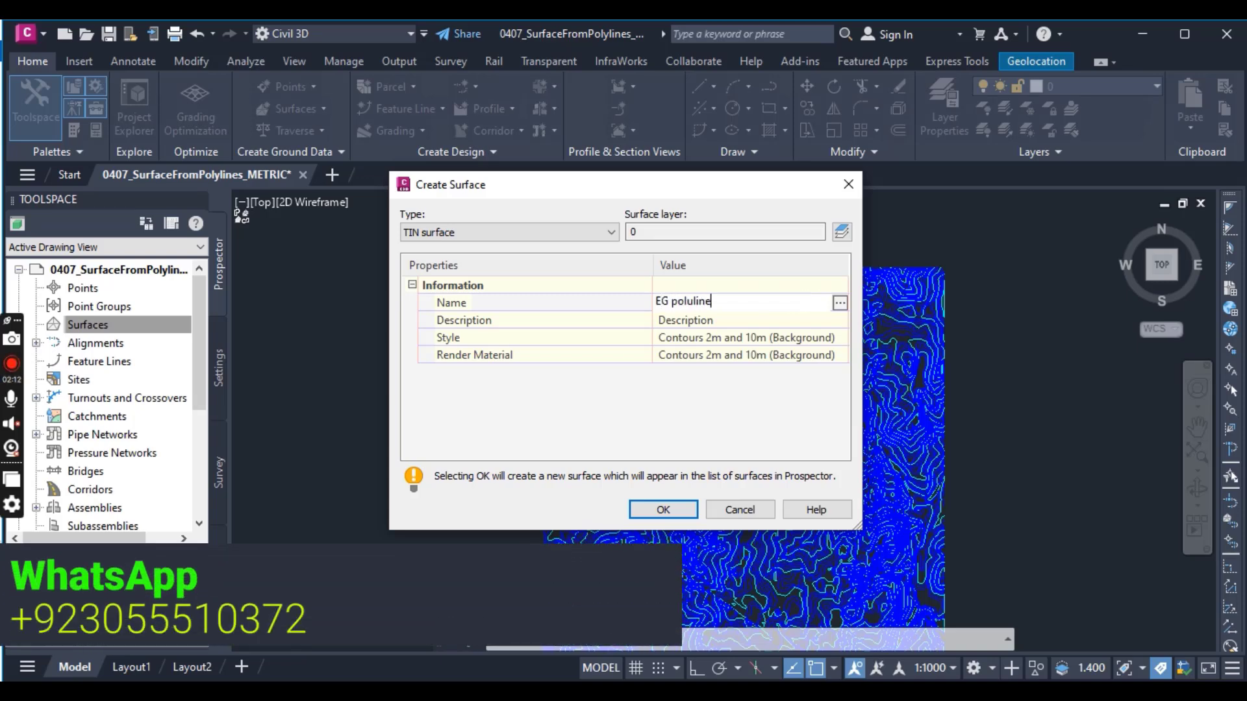
{"action": "key", "text": "BackSpace"}
{"action": "key", "text": "BackSpace"}
{"action": "key", "text": "BackSpace"}
{"action": "key", "text": "BackSpace"}
{"action": "key", "text": "BackSpace"}
{"action": "type", "text": "ylines"}
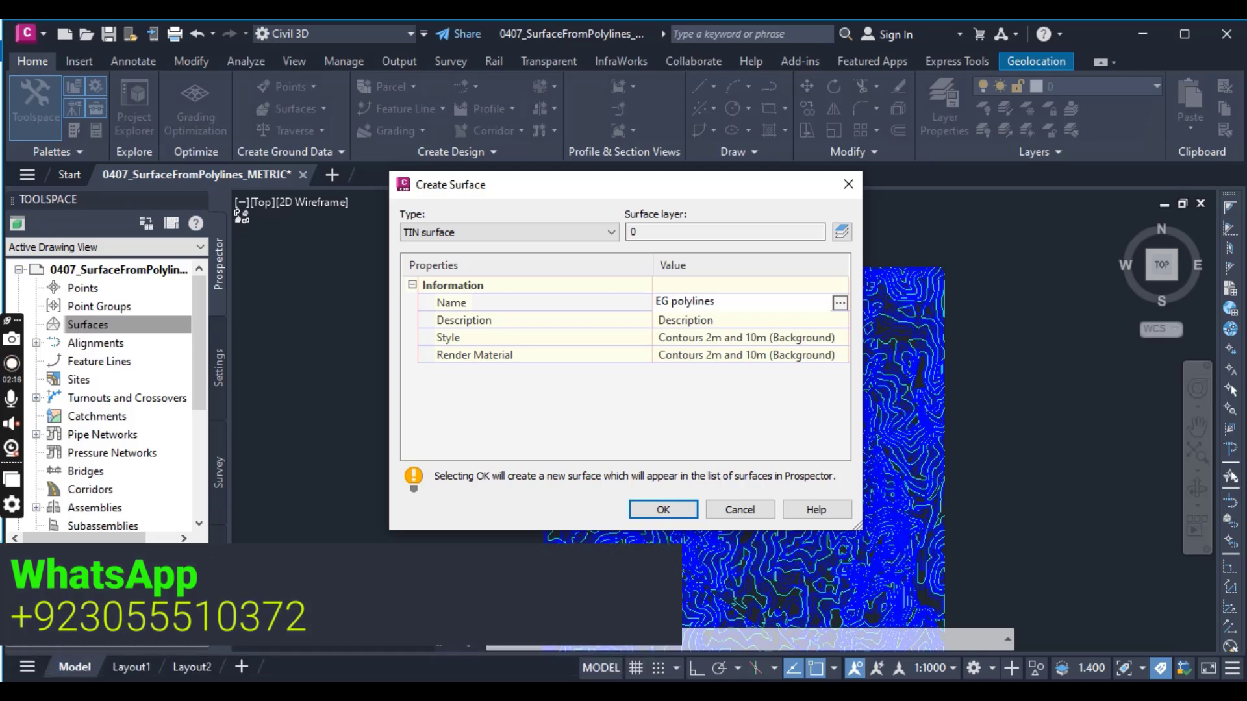
{"action": "key", "text": "Return"}
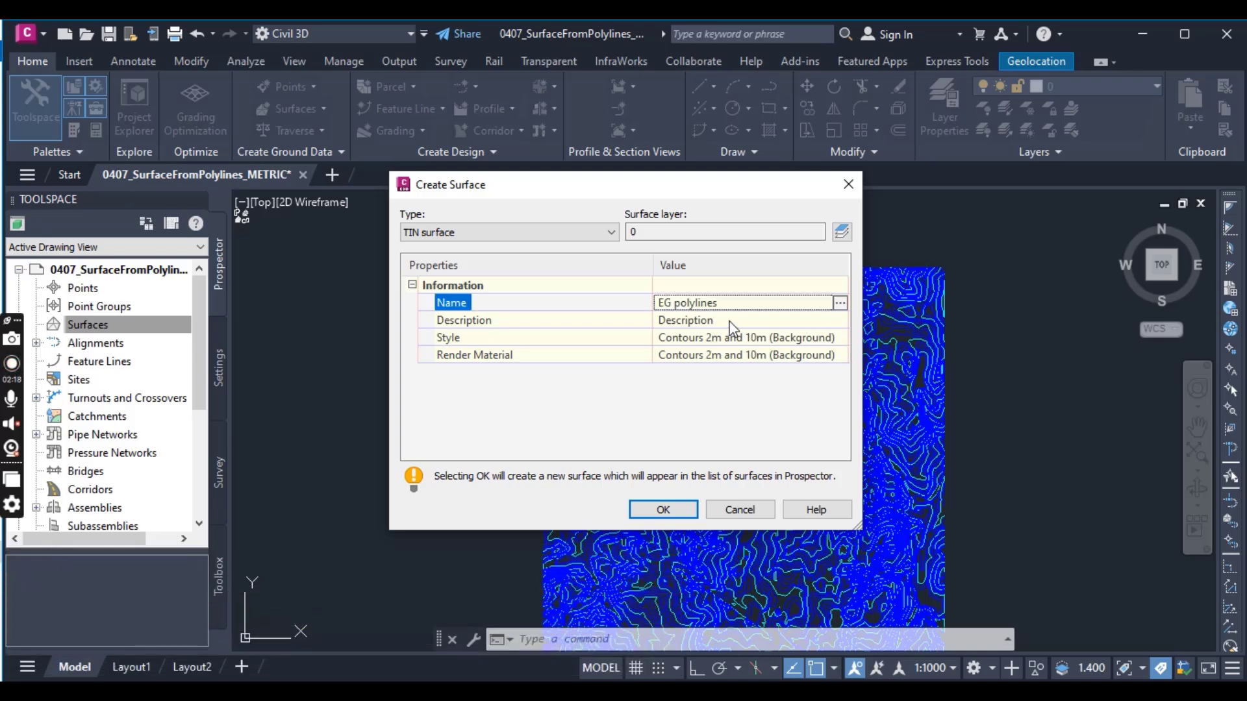
- Give the surface the description 'surface from polylines'
{"action": "left_click", "coordinate": [727, 324]}
{"action": "left_click", "coordinate": [720, 321]}
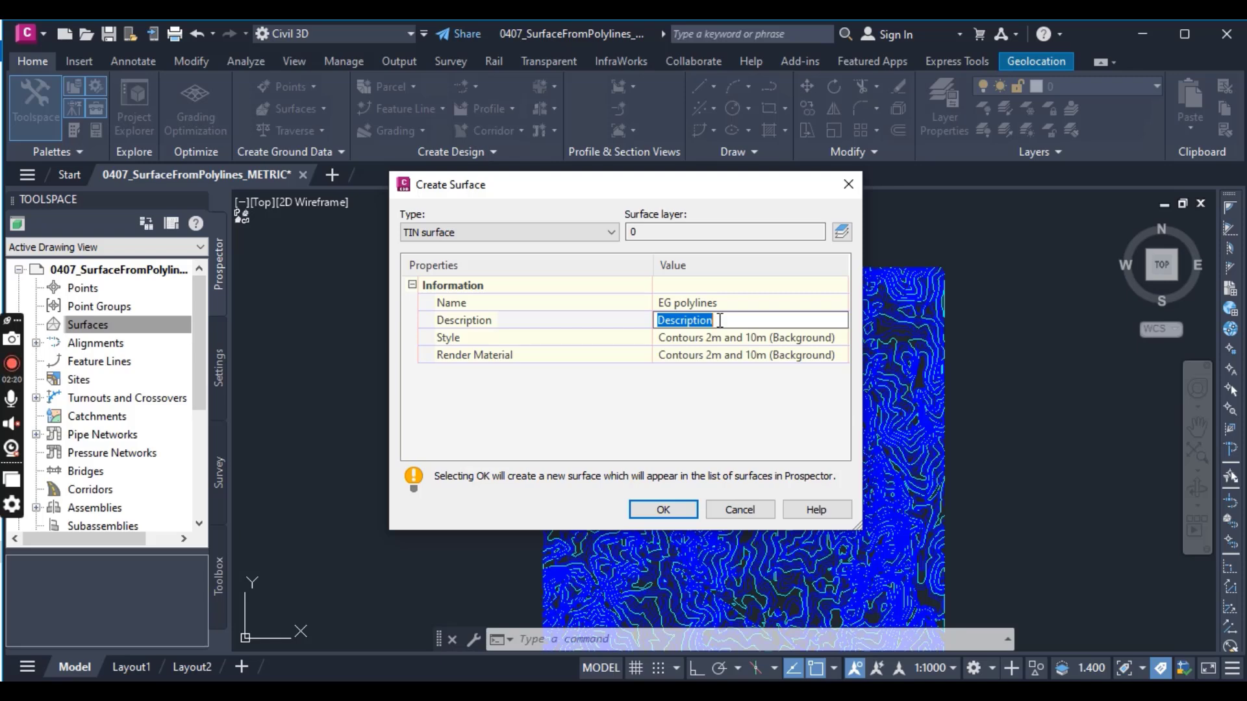
{"action": "type", "text": "surface "}
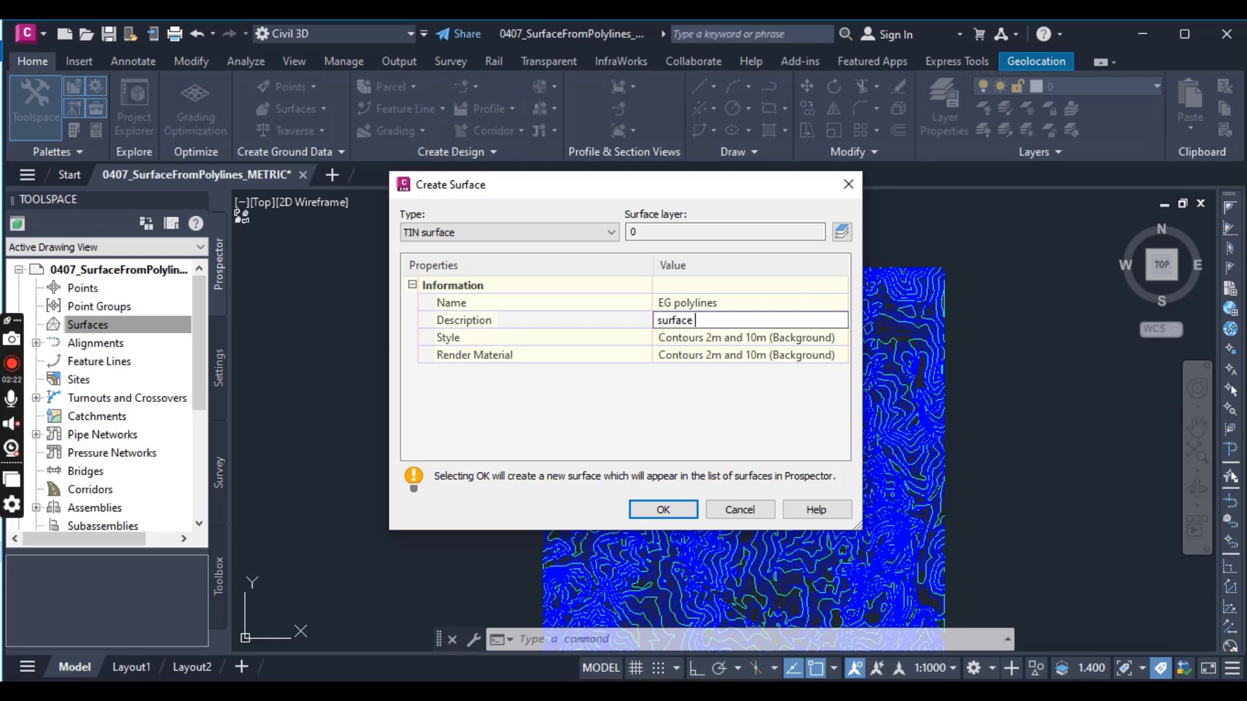
{"action": "type", "text": "frompoly"}
{"action": "key", "text": "BackSpace"}
{"action": "key", "text": "BackSpace"}
{"action": "key", "text": "BackSpace"}
{"action": "key", "text": "BackSpace"}
{"action": "type", "text": "polylines"}
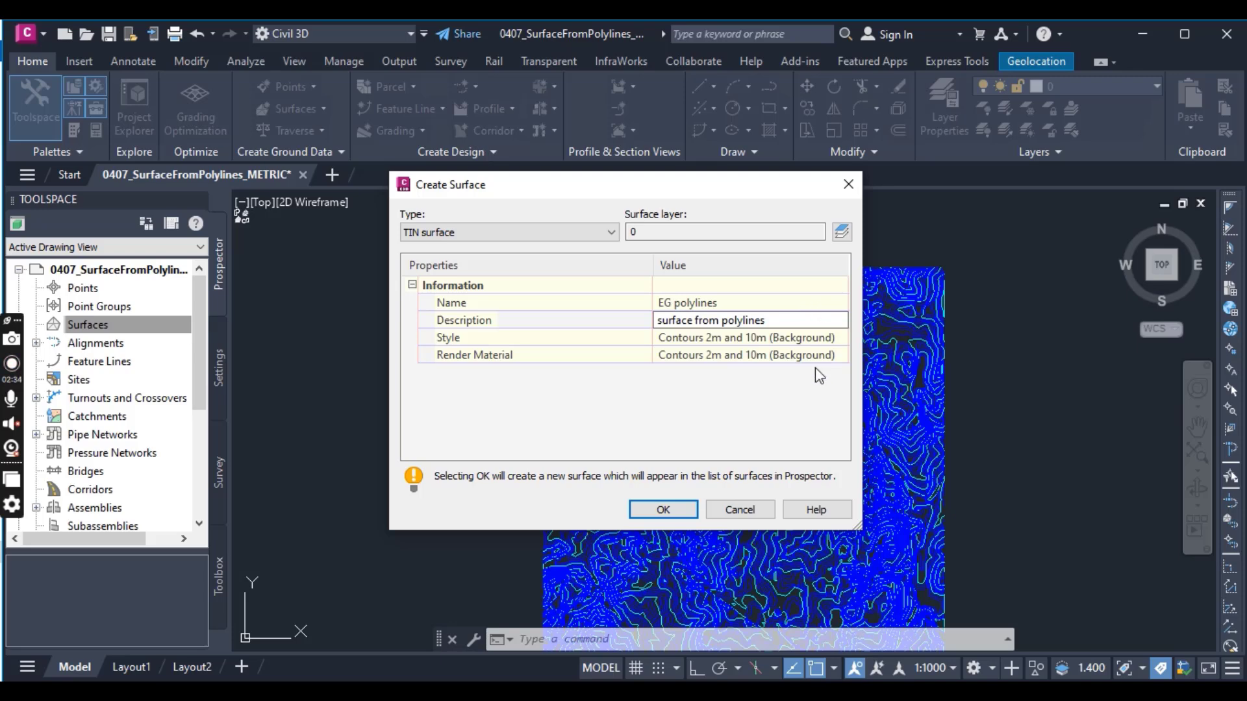
{"action": "key", "text": "Return"}
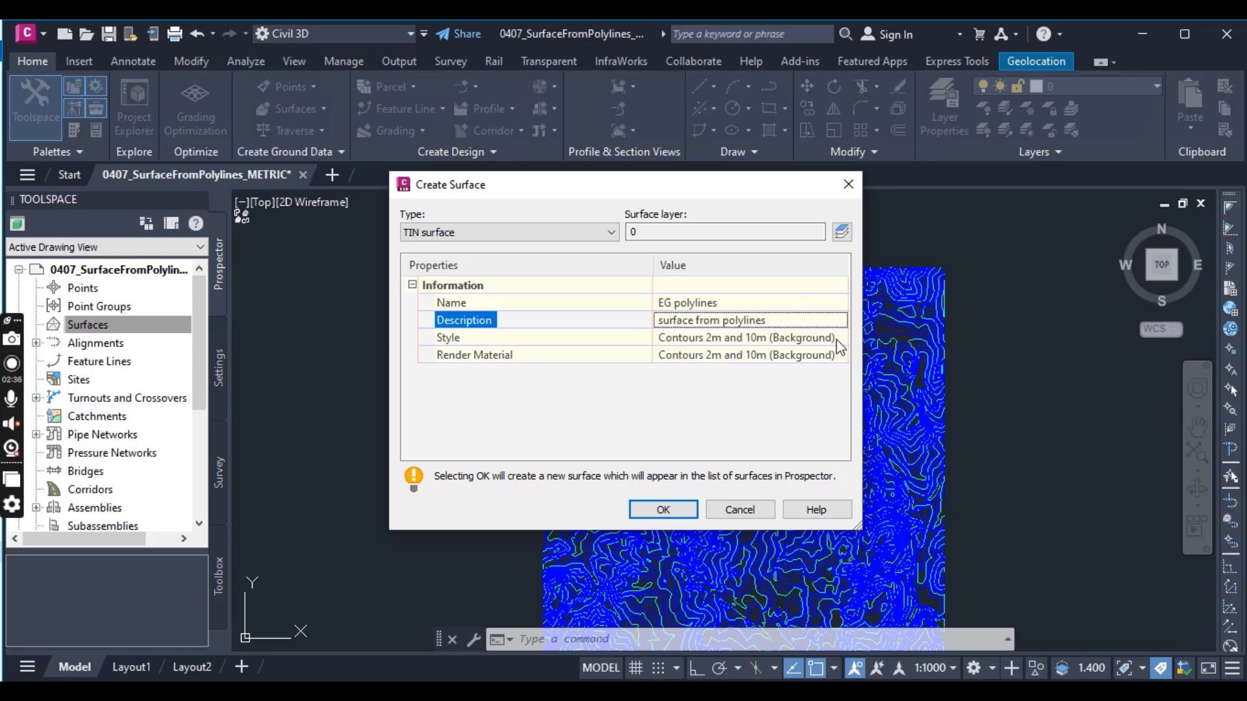
- Set the style to Contours 2m and 10m (Background) and create the surface
{"action": "left_click", "coordinate": [837, 344]}
{"action": "left_click", "coordinate": [841, 338]}
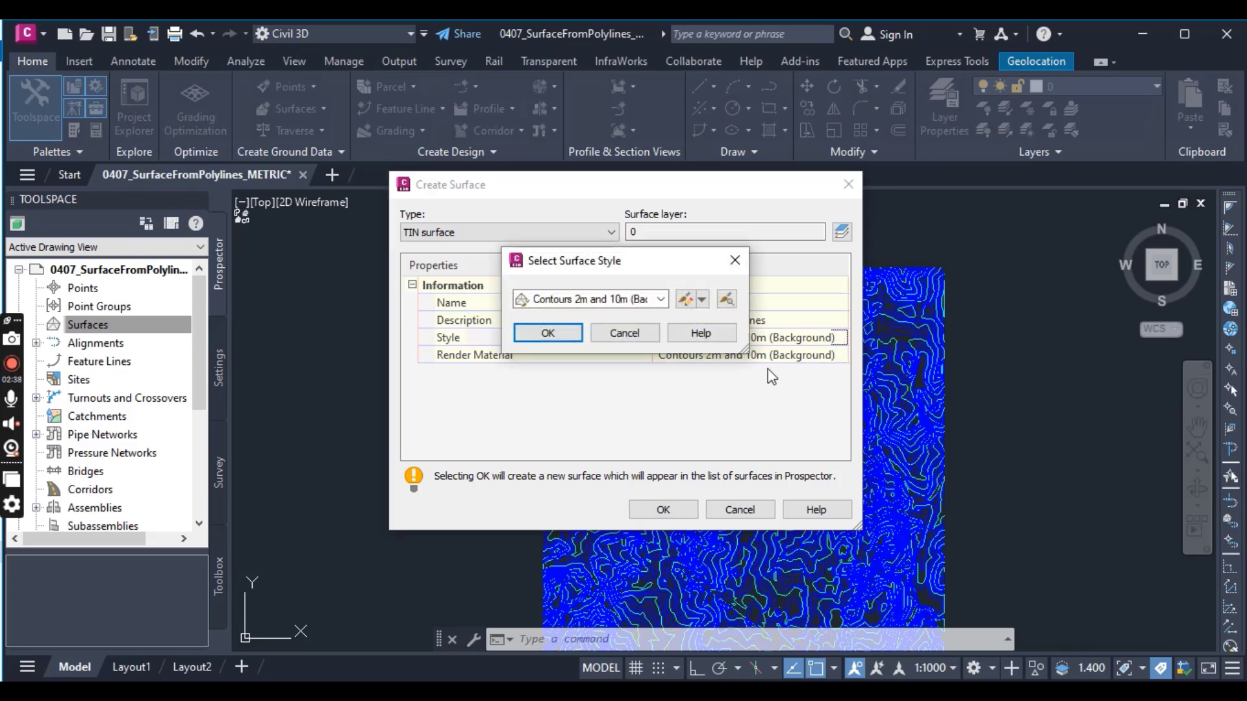
{"action": "left_click", "coordinate": [661, 299]}
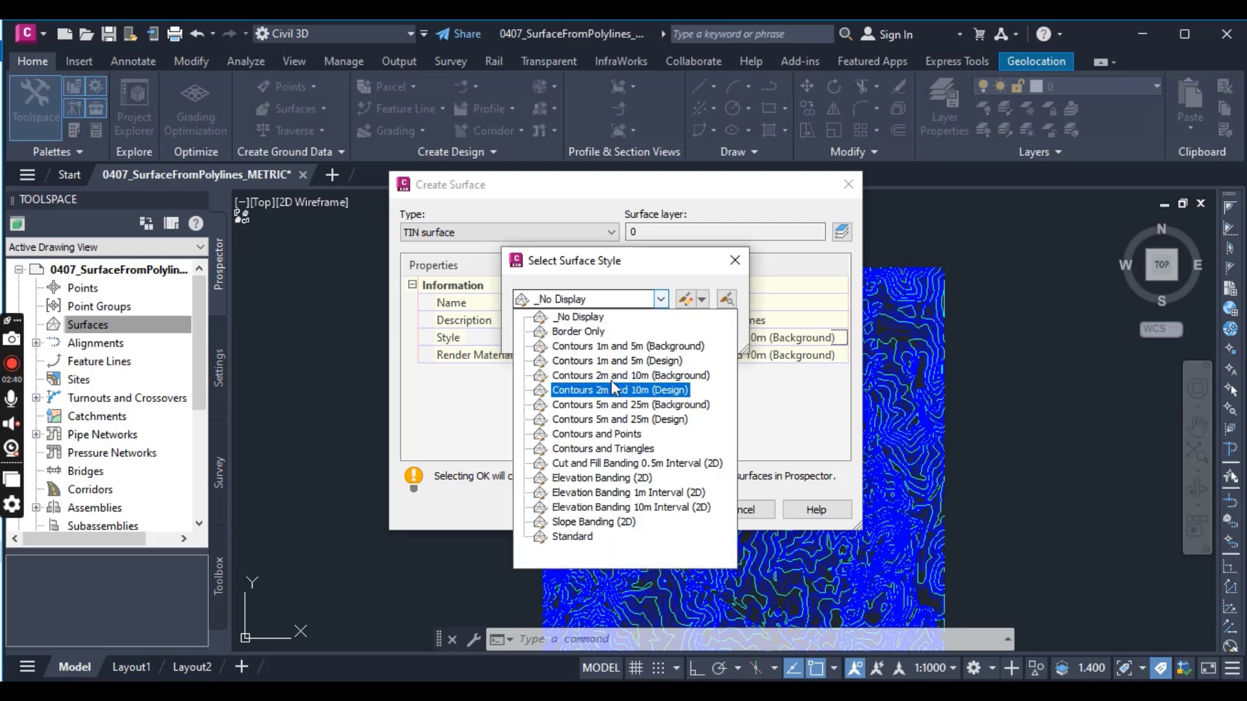
{"action": "left_click", "coordinate": [654, 385]}
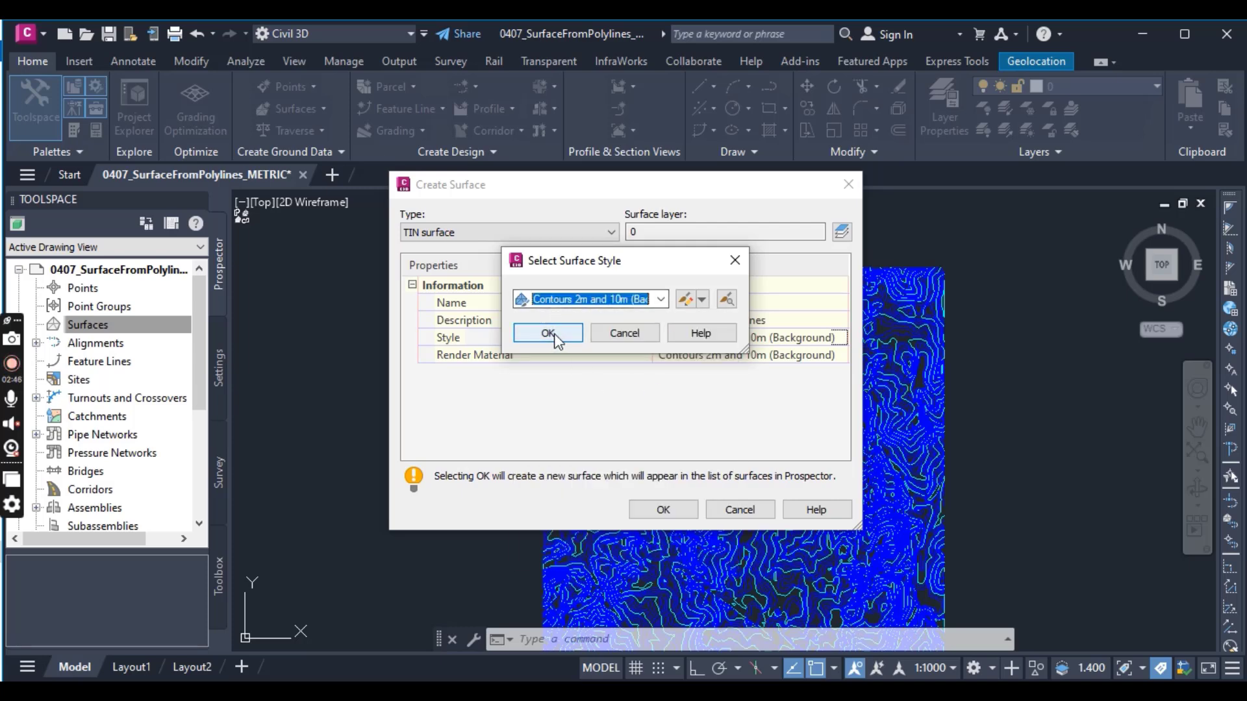
{"action": "left_click", "coordinate": [555, 332]}
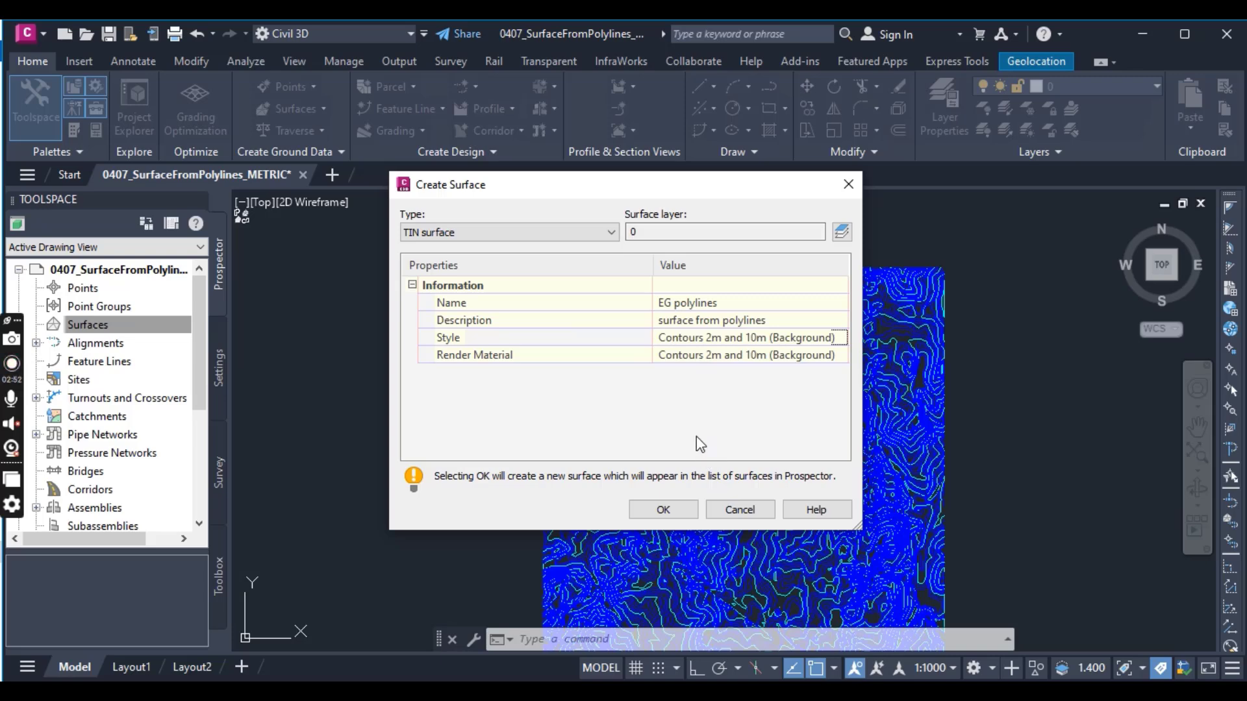
{"action": "left_click", "coordinate": [672, 508]}
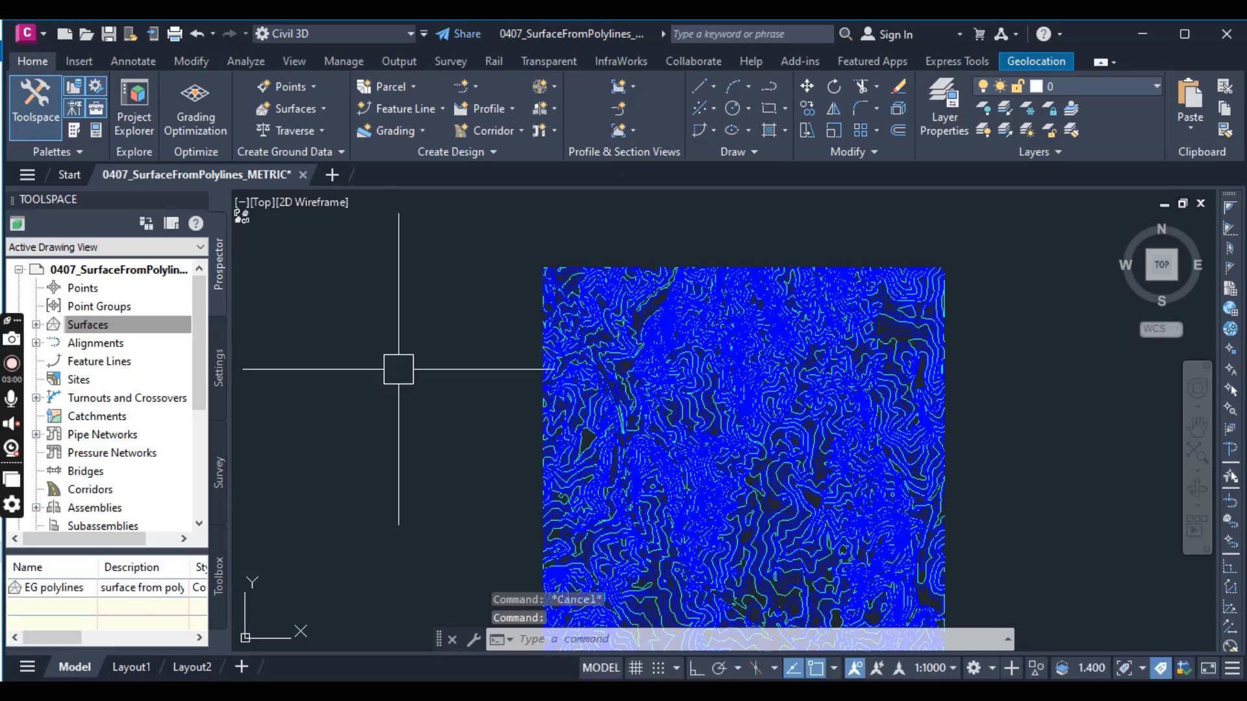
- Expand Surfaces > EG polylines > Definition and choose Add on Contours
{"action": "left_click", "coordinate": [48, 327]}
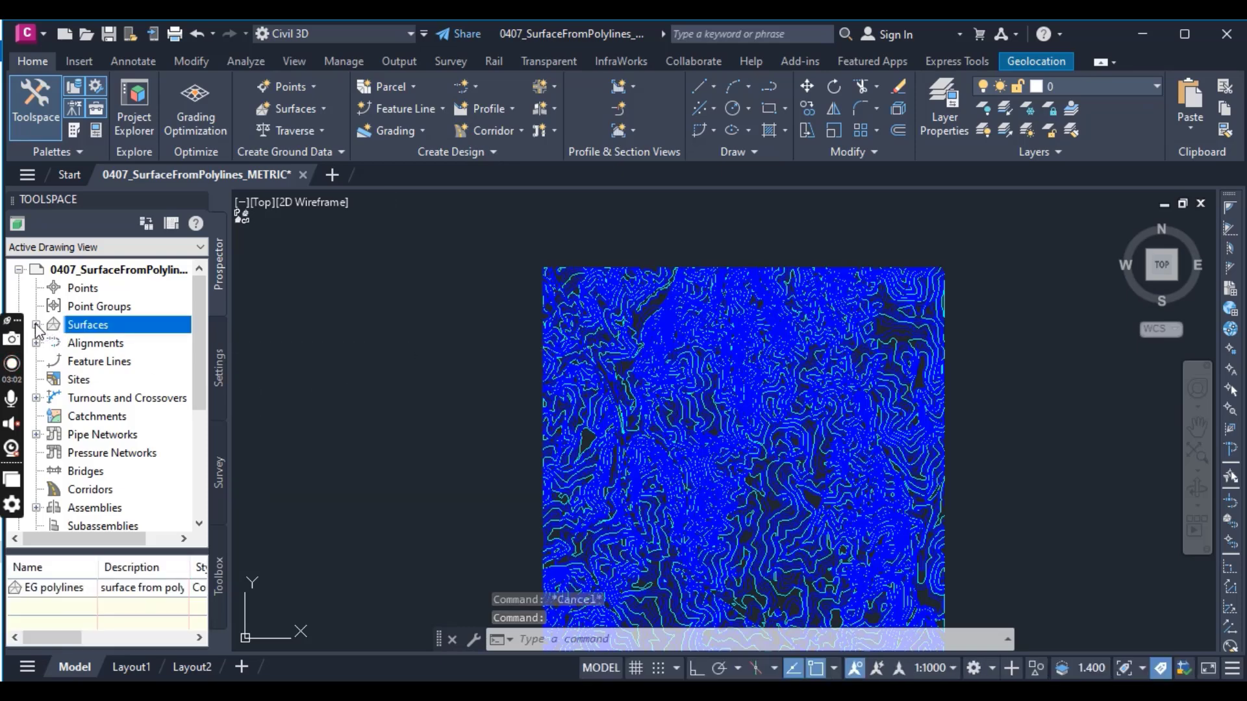
{"action": "left_click", "coordinate": [35, 325]}
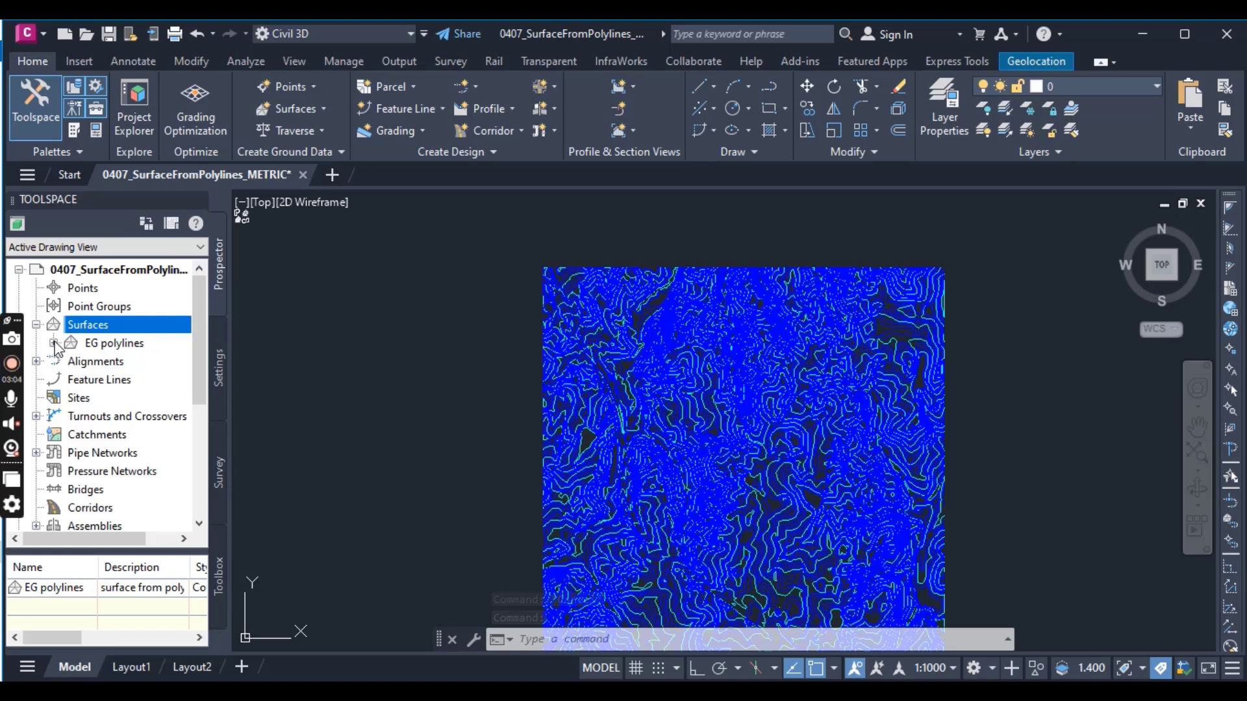
{"action": "left_click", "coordinate": [54, 343]}
{"action": "left_click", "coordinate": [71, 397]}
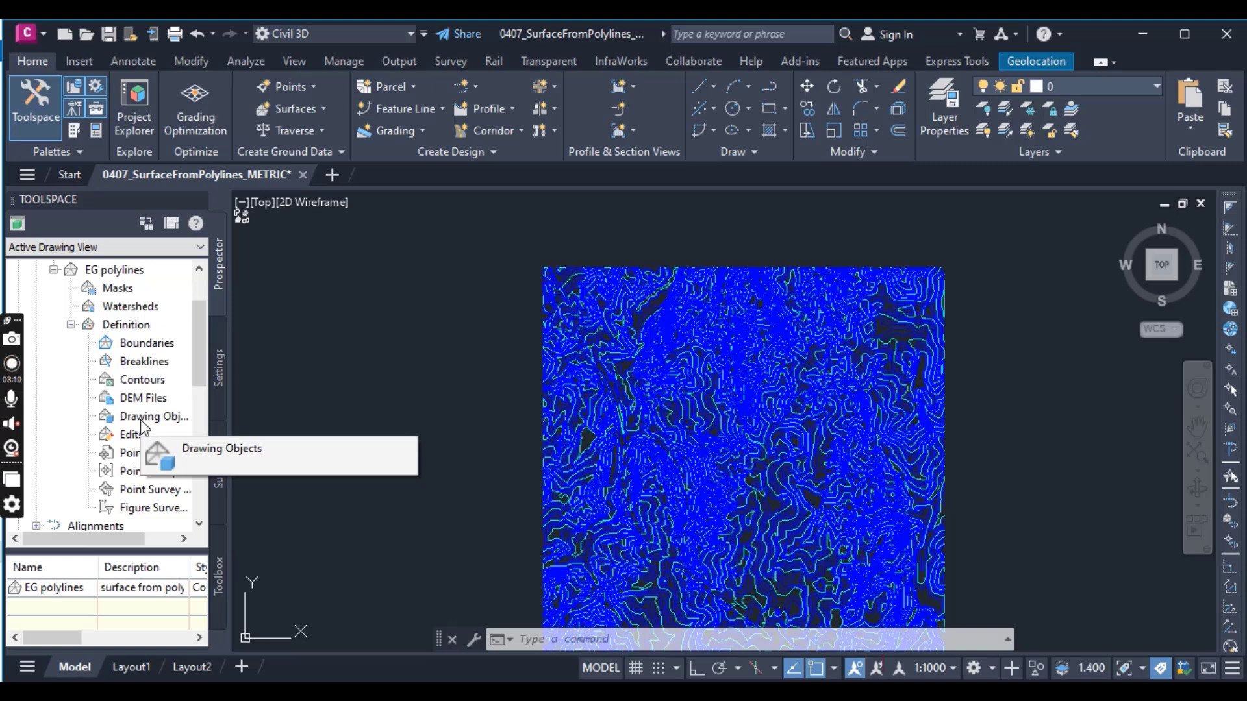
{"action": "left_click", "coordinate": [150, 383]}
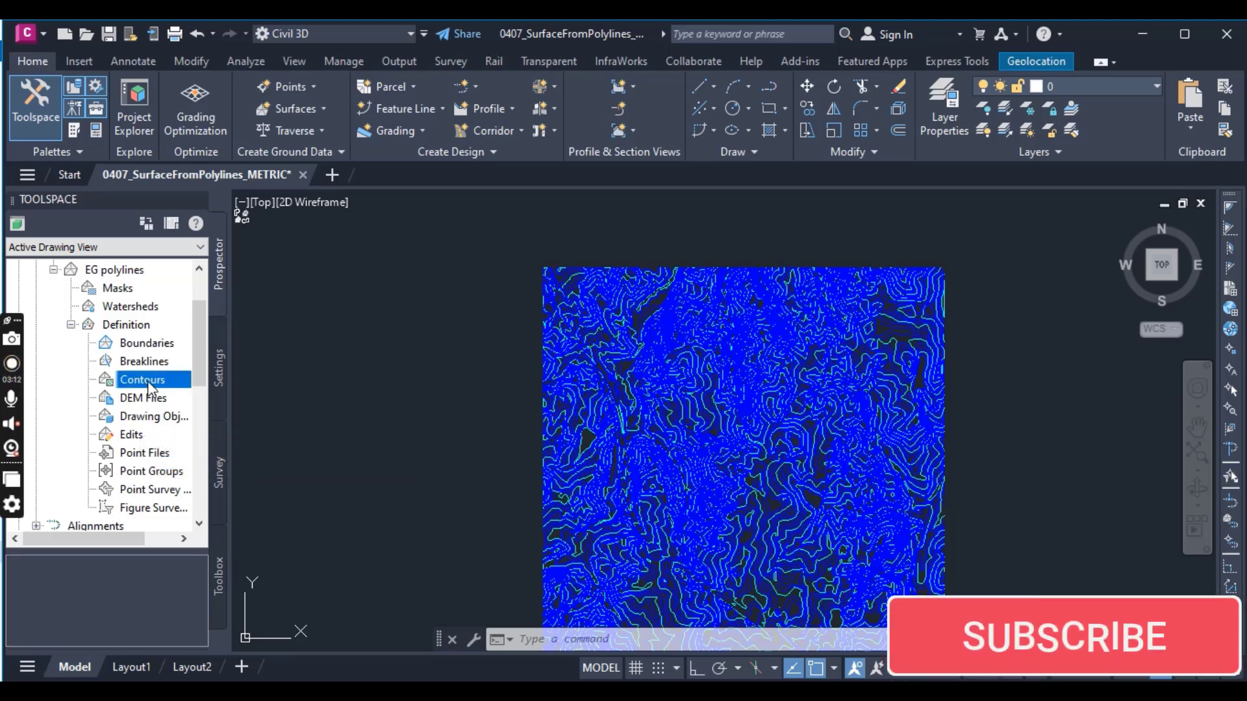
{"action": "right_click", "coordinate": [149, 388]}
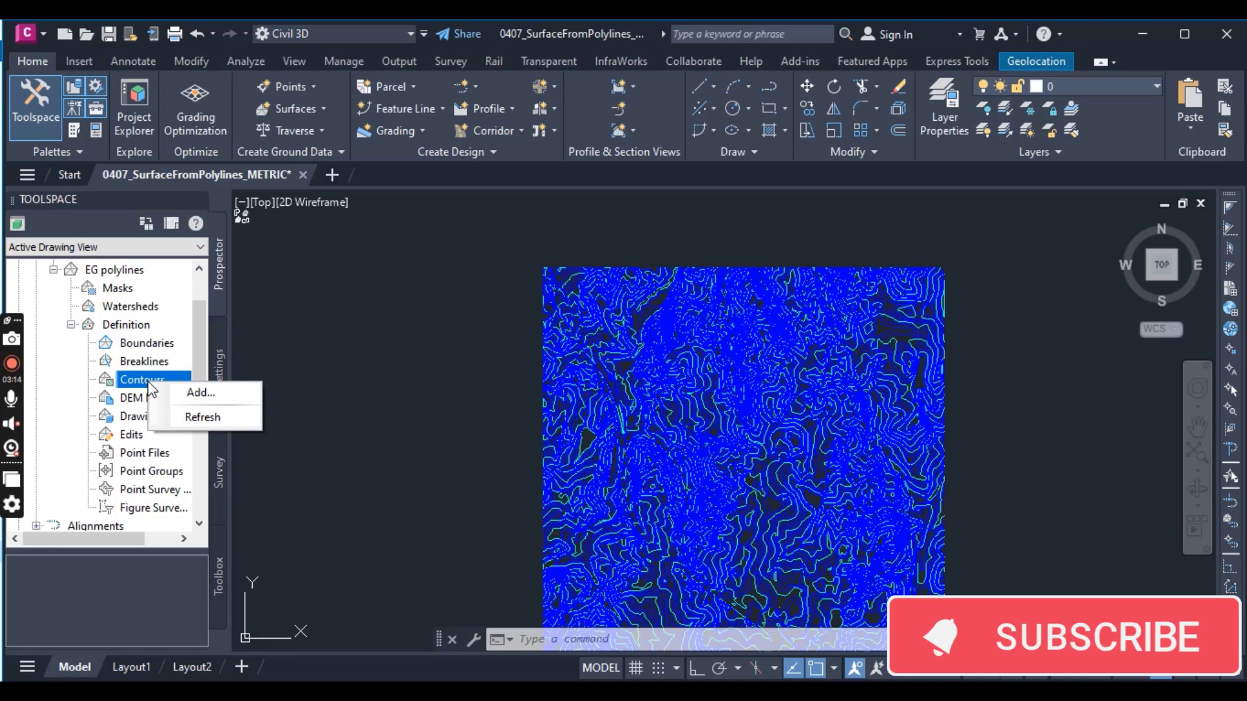
{"action": "left_click", "coordinate": [192, 393]}
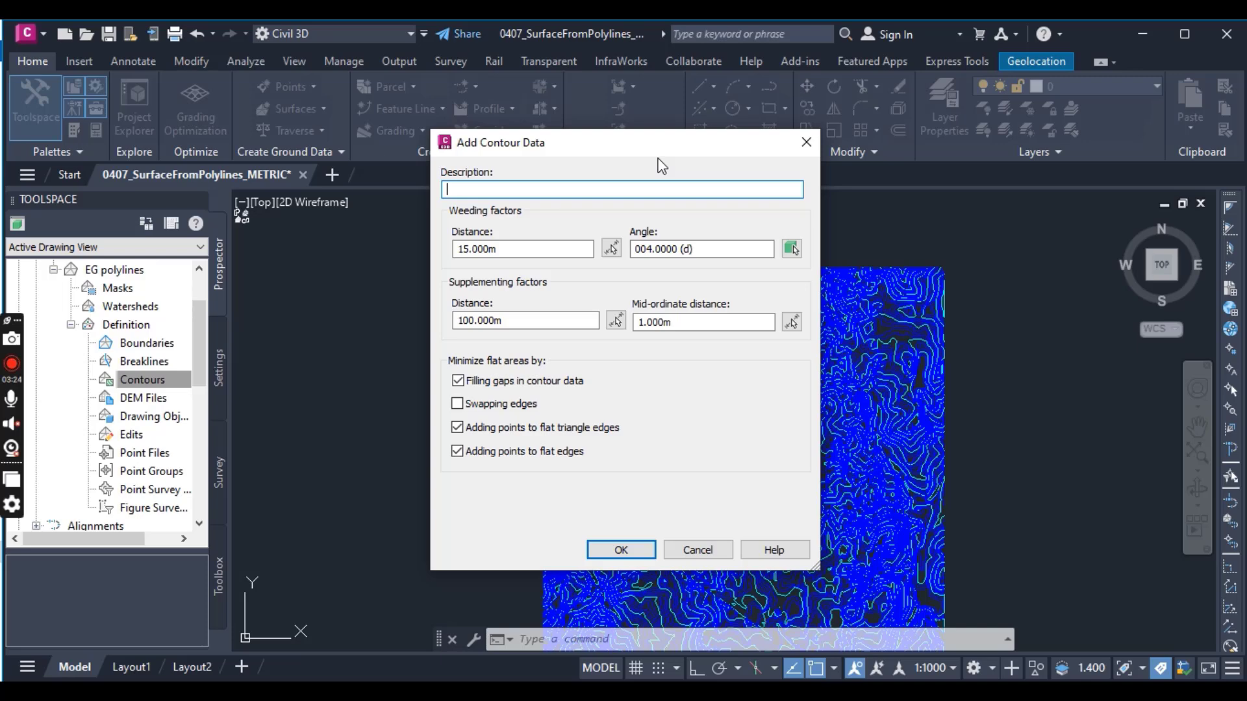
- Enter description 'polylines', weeding distance 5, supplementing distance 30 and mid-ordinate 0.3
{"action": "type", "text": "polylines"}
{"action": "left_click", "coordinate": [512, 243]}
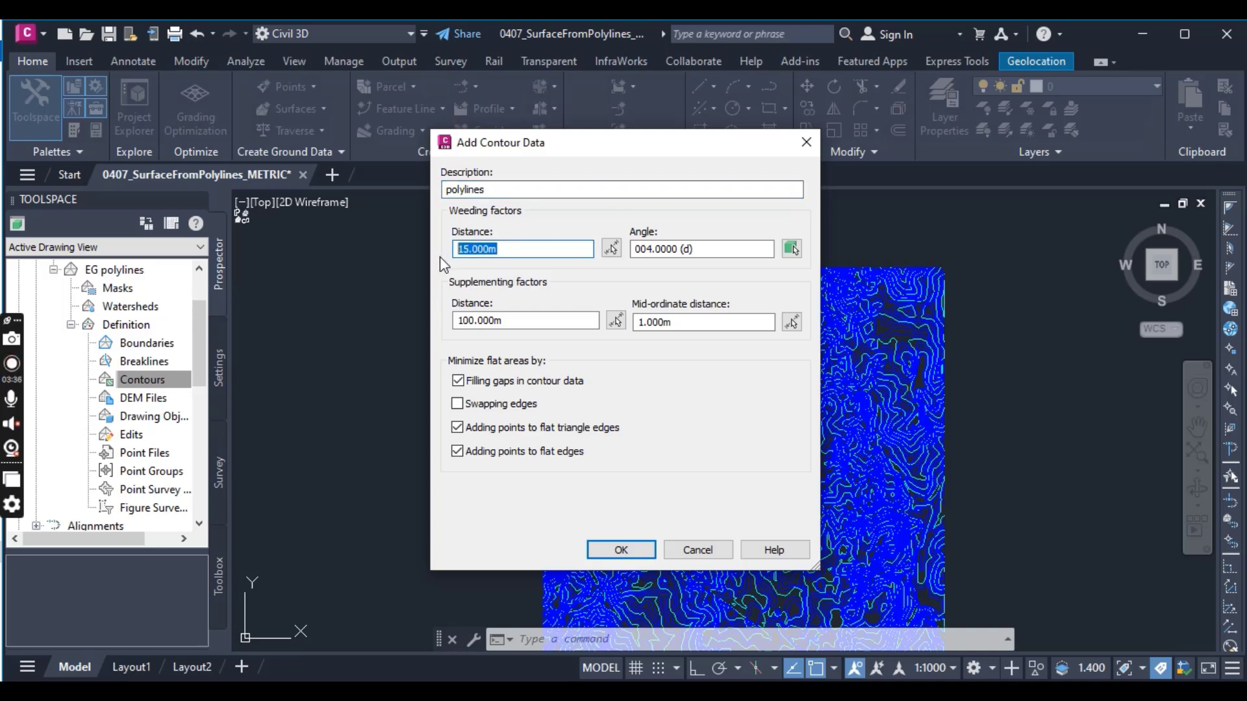
{"action": "type", "text": "5"}
{"action": "left_click", "coordinate": [520, 322]}
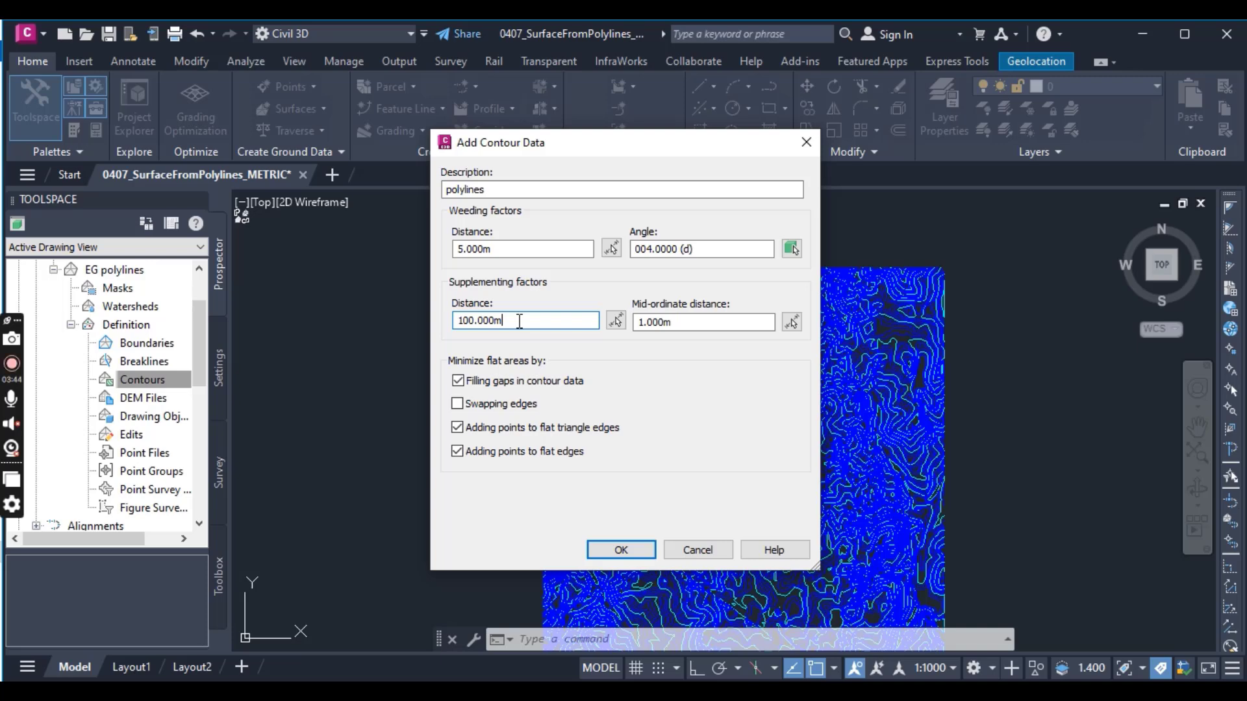
{"action": "left_click_drag", "start_coordinate": [520, 322], "coordinate": [439, 333]}
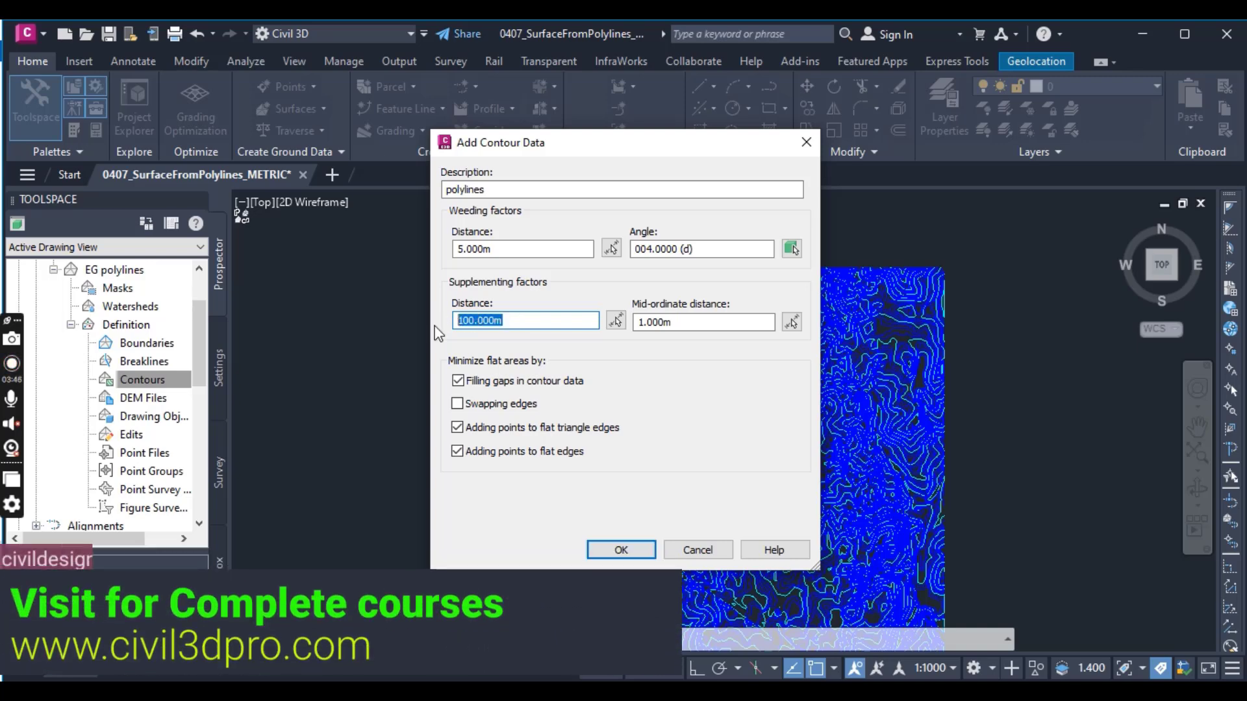
{"action": "type", "text": "30"}
{"action": "key", "text": "Tab"}
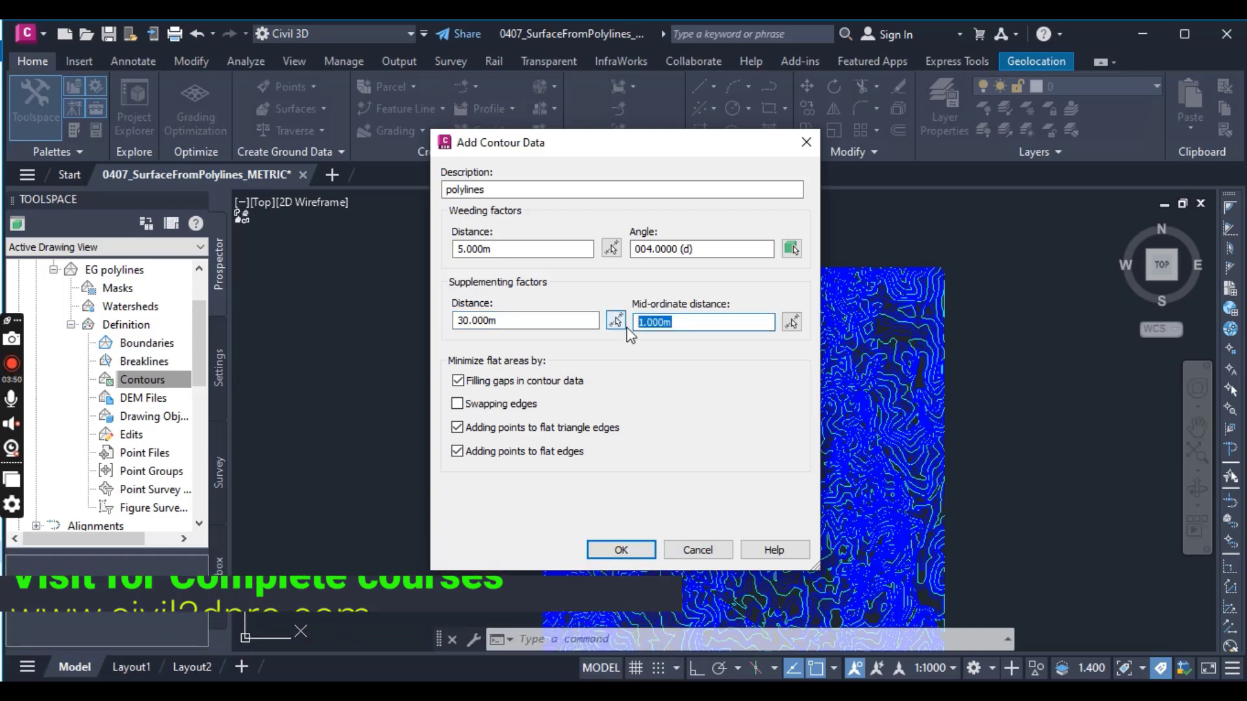
{"action": "type", "text": "0.3"}
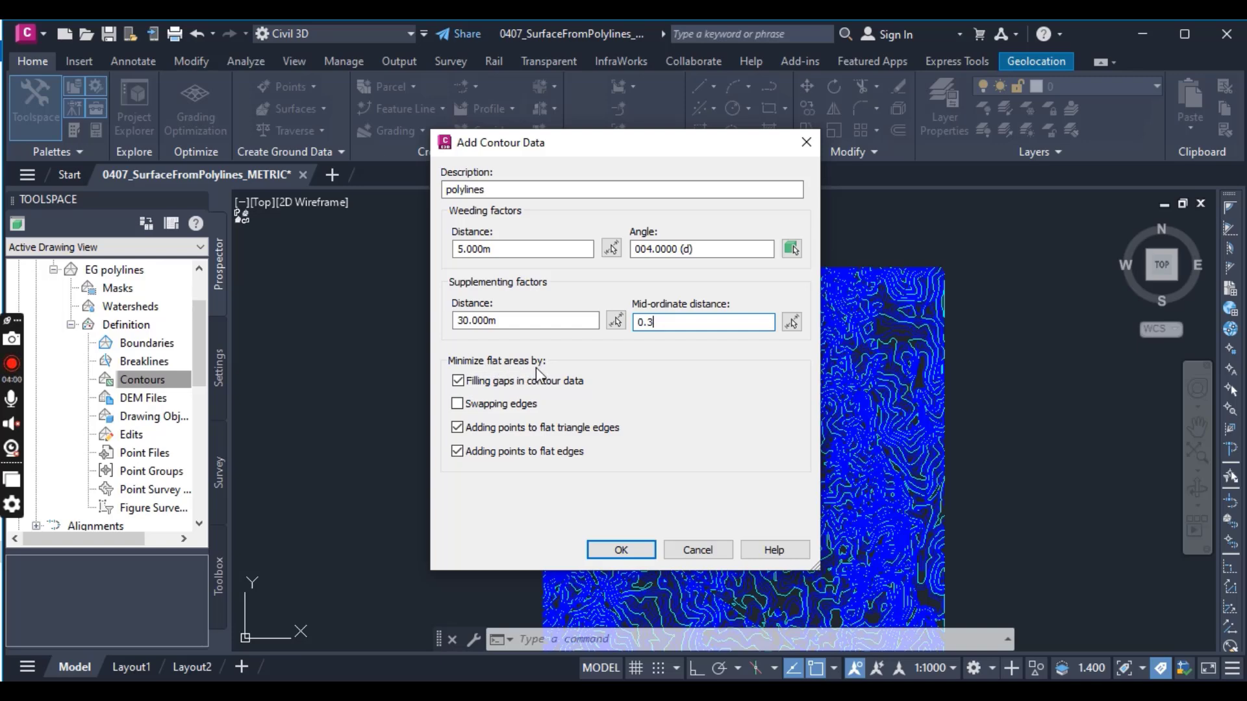
{"action": "left_click", "coordinate": [459, 382]}
- Uncheck all flat-area minimizing options and accept the contour data settings
{"action": "left_click", "coordinate": [459, 381]}
{"action": "left_click", "coordinate": [457, 427]}
{"action": "left_click", "coordinate": [457, 451]}
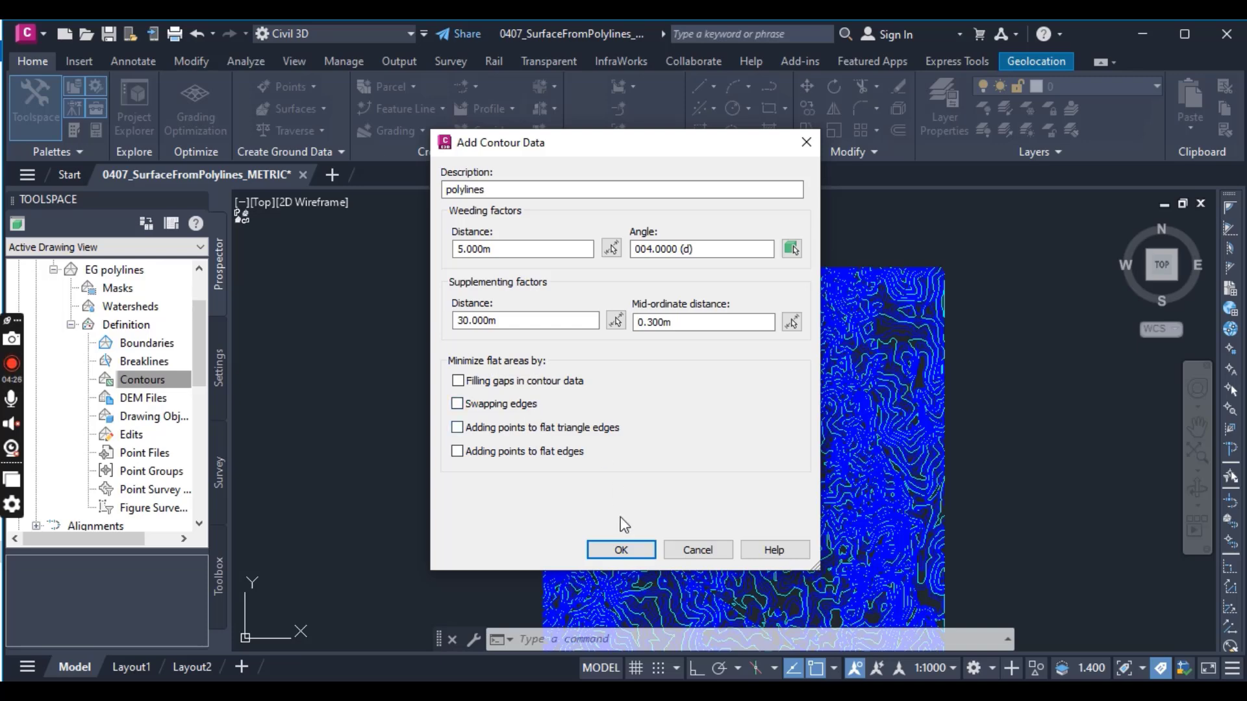
{"action": "left_click", "coordinate": [621, 551]}
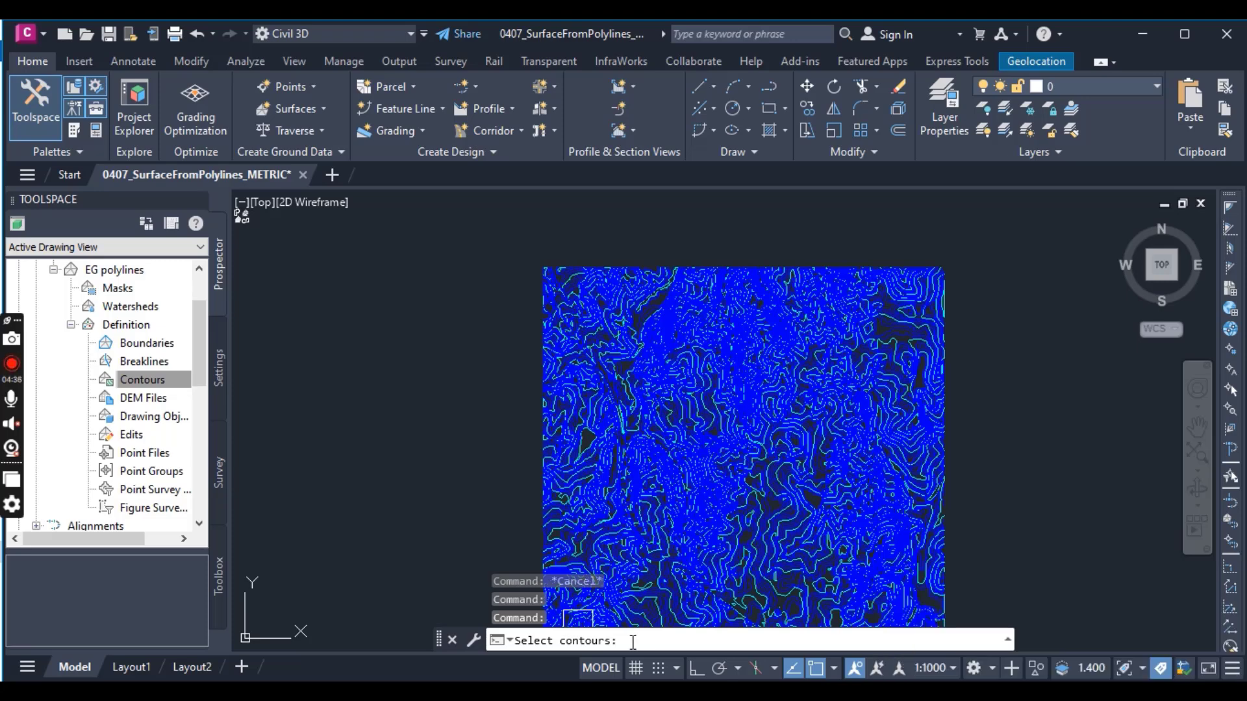
- Select 'all' 978 contour polylines as surface contours, then end the command
{"action": "type", "text": "all"}
{"action": "key", "text": "Return"}
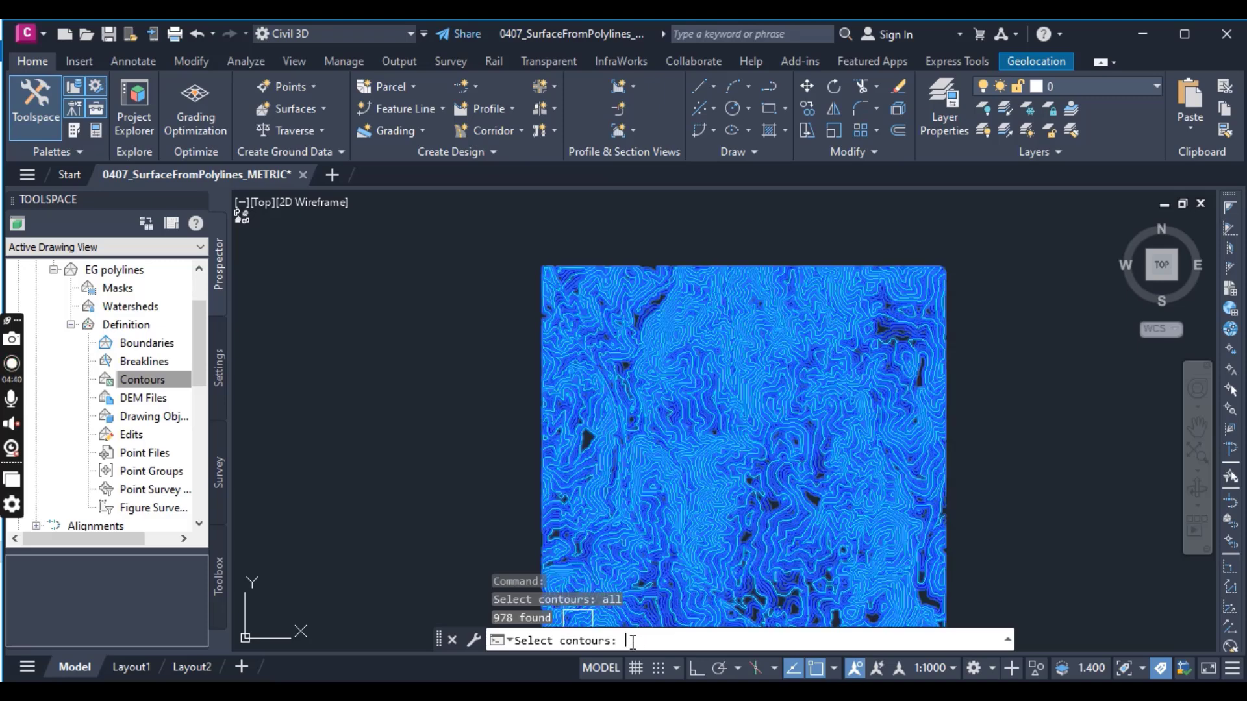
{"action": "key", "text": "Return"}
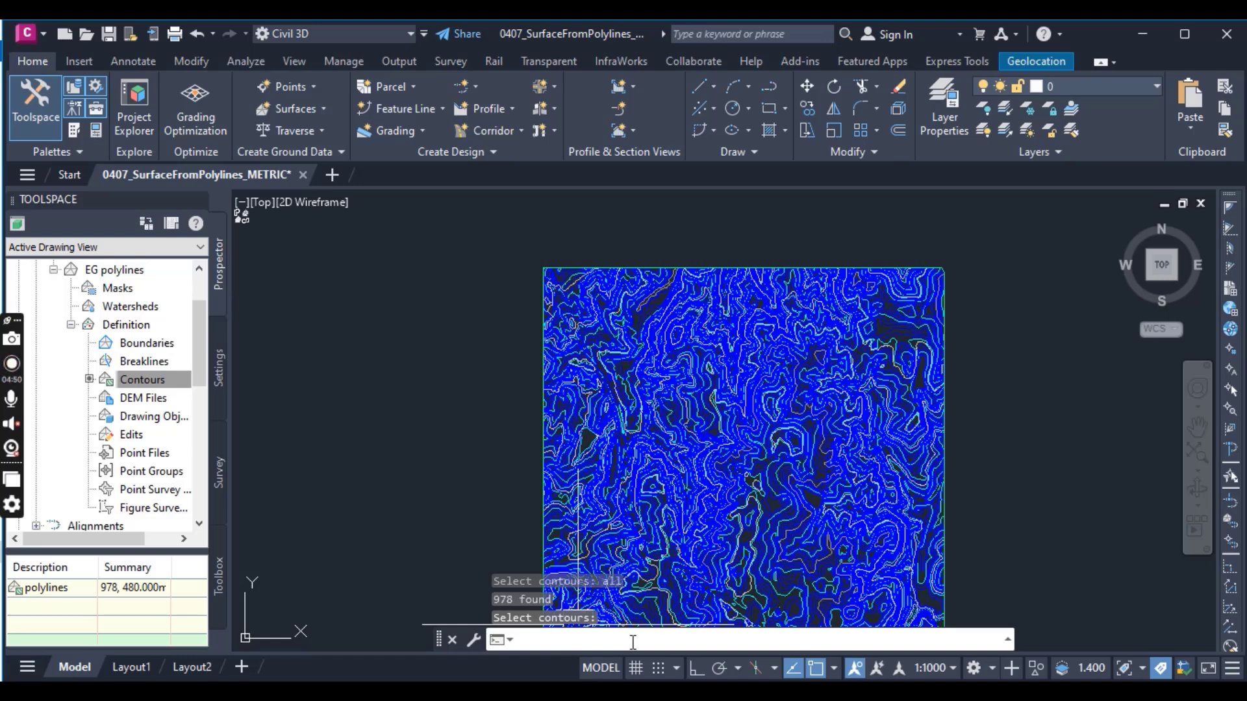
{"action": "key", "text": "Escape"}
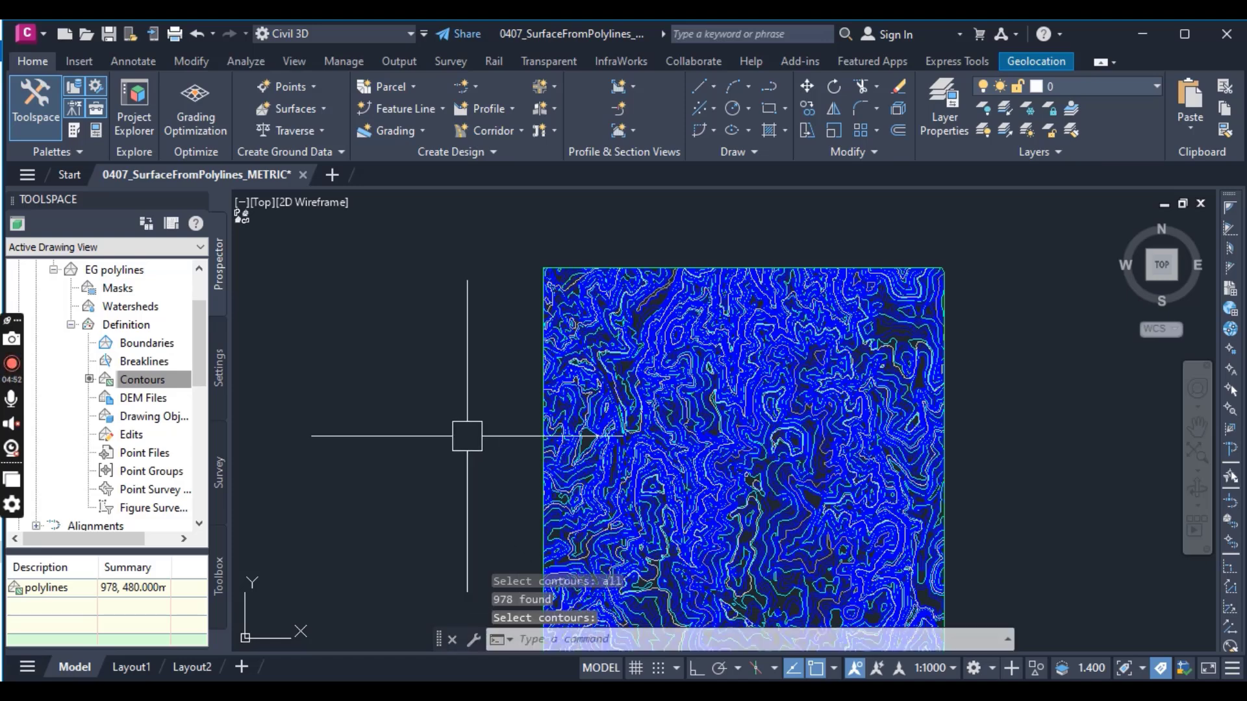
{"action": "scroll", "coordinate": [732, 351], "scroll_direction": "down", "scroll_amount": 2}
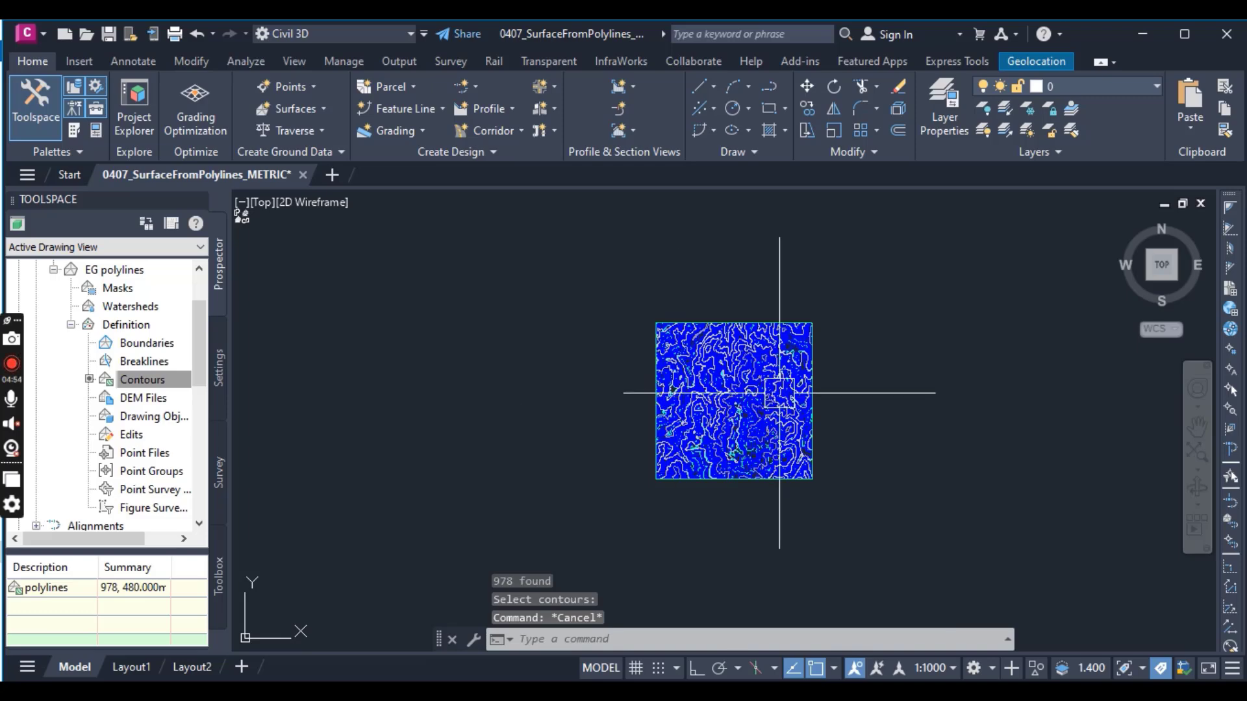
{"action": "scroll", "coordinate": [816, 325], "scroll_direction": "up", "scroll_amount": 3}
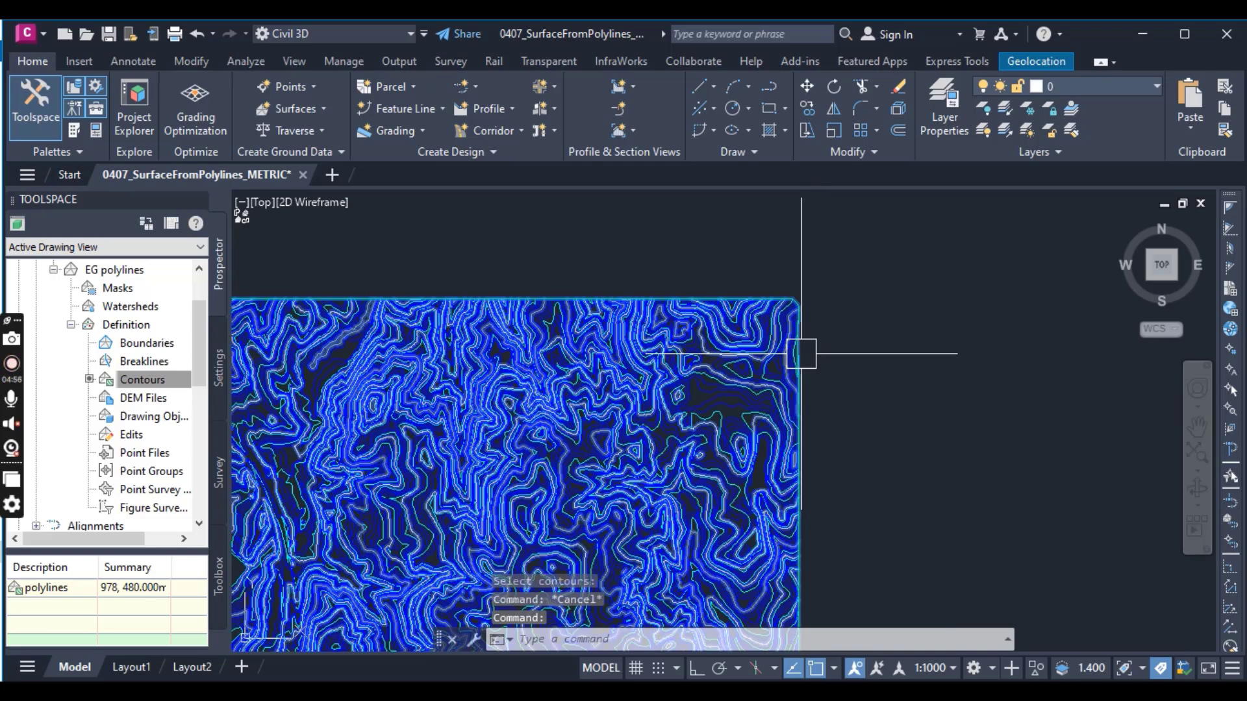
{"action": "left_click", "coordinate": [801, 354]}
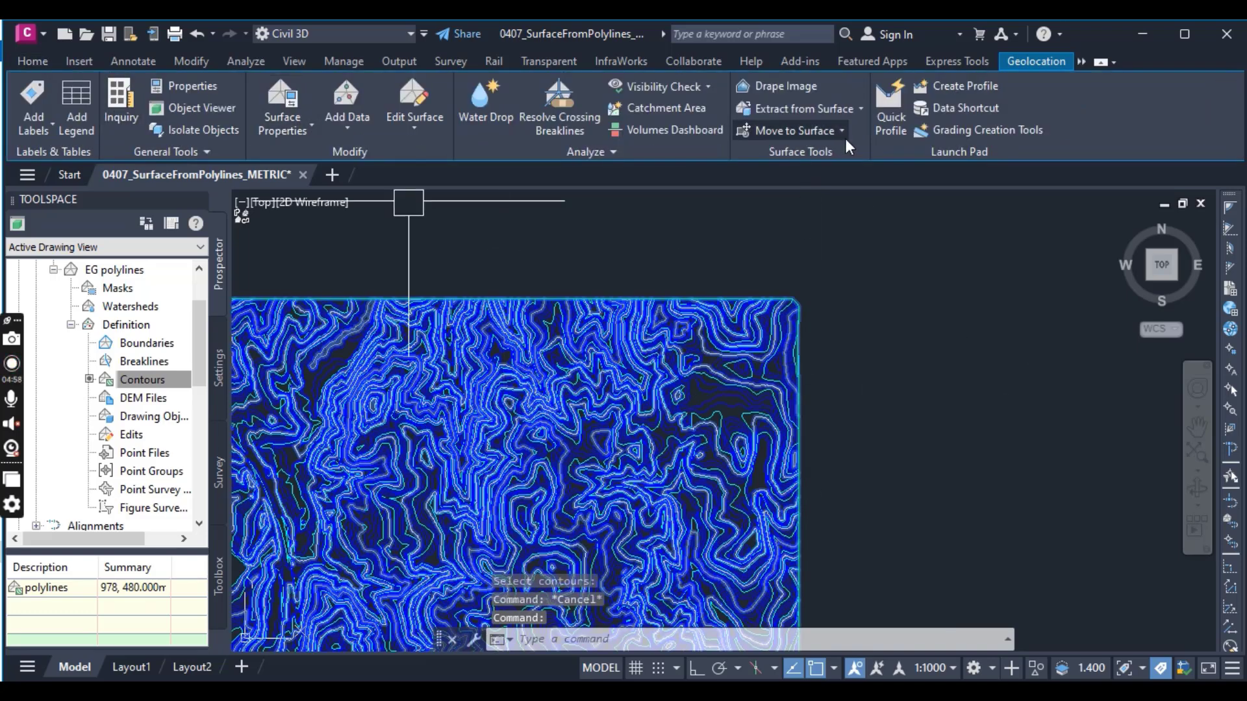
{"action": "scroll", "coordinate": [847, 341], "scroll_direction": "down", "scroll_amount": 2}
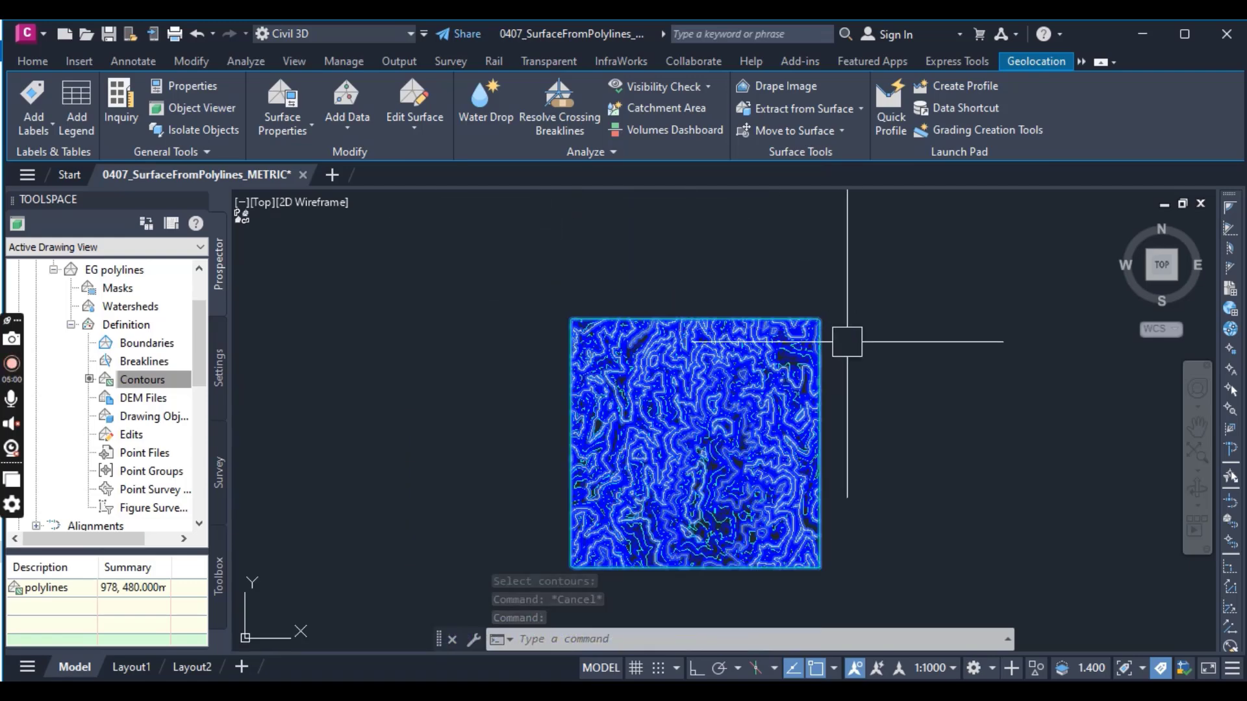
{"action": "key", "text": "Escape"}
{"action": "scroll", "coordinate": [536, 447], "scroll_direction": "down", "scroll_amount": 2}
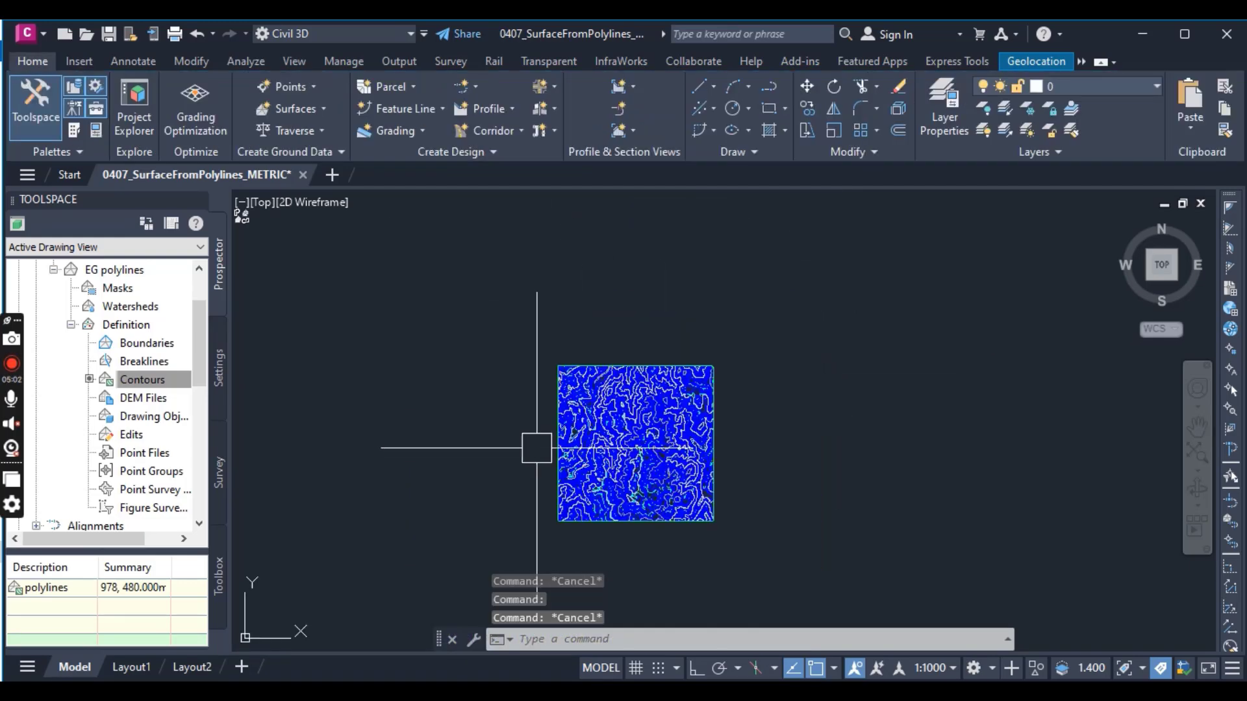
{"action": "scroll", "coordinate": [536, 447], "scroll_direction": "up", "scroll_amount": 4}
{"action": "scroll", "coordinate": [695, 415], "scroll_direction": "down", "scroll_amount": 2}
{"action": "middle_click_drag", "start_coordinate": [601, 386], "coordinate": [565, 370]}
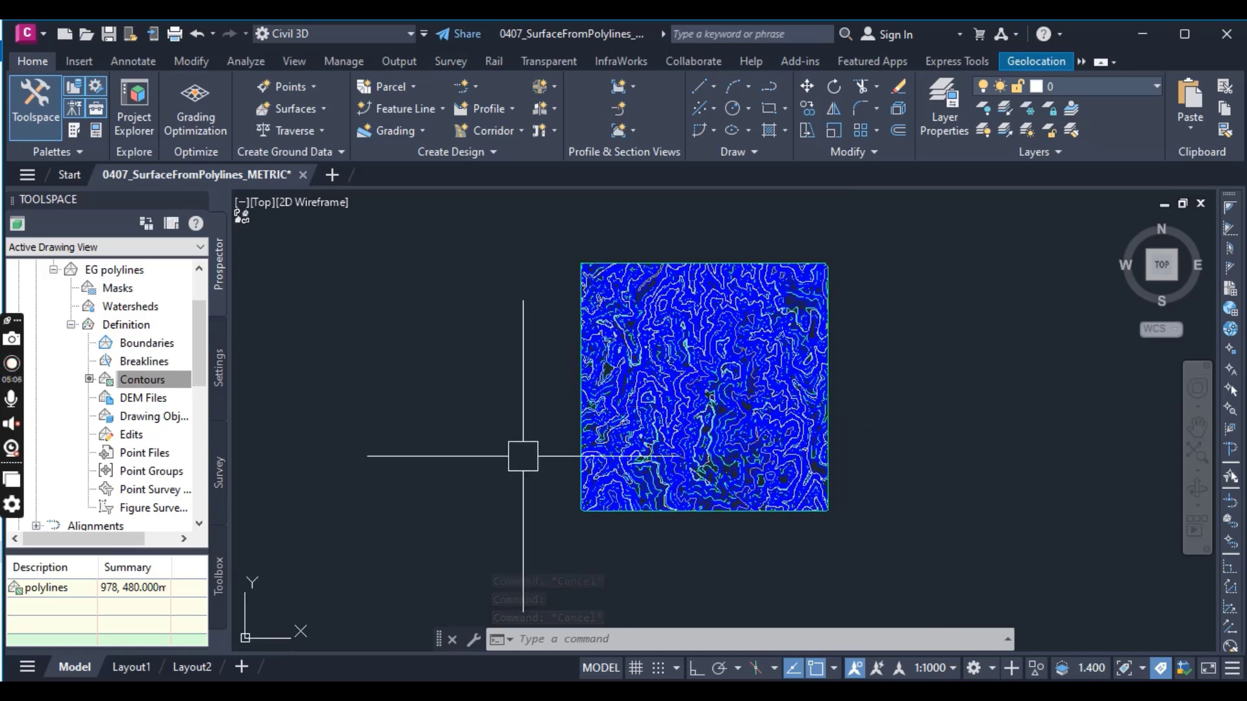